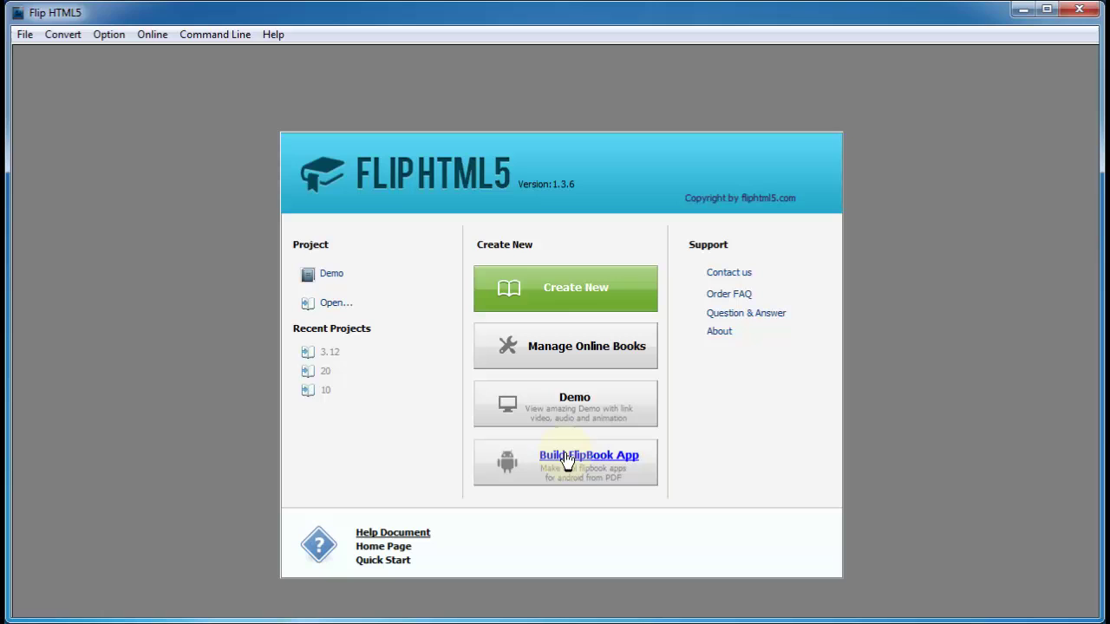
# Start building a flipbook app for Android and sign in with the existing account.
pyautogui.click(565, 482)
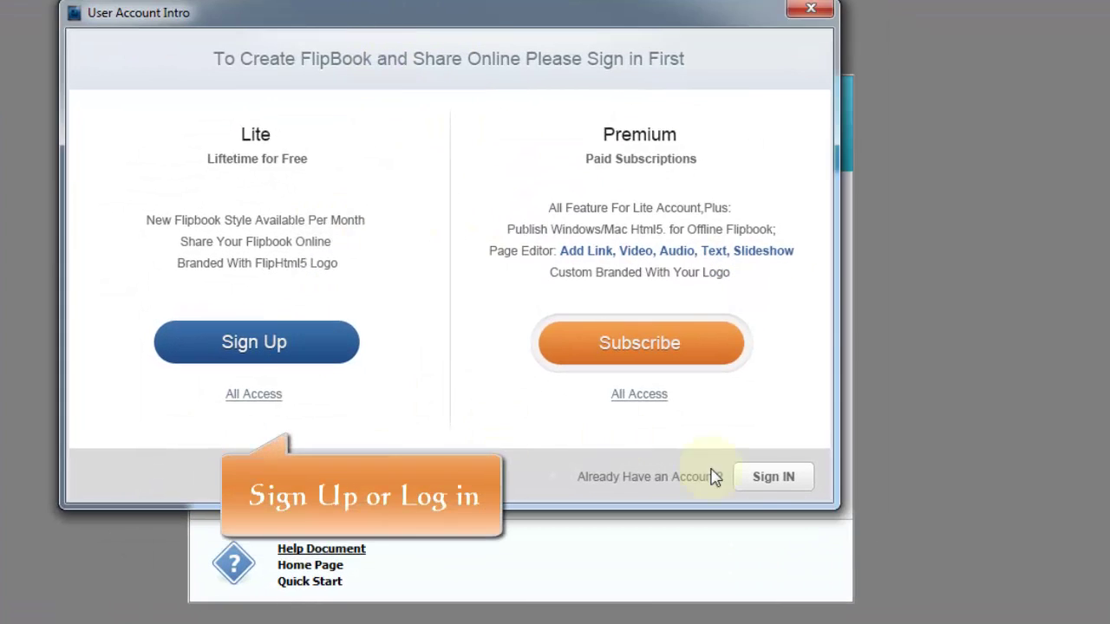
pyautogui.click(765, 479)
pyautogui.click(880, 420)
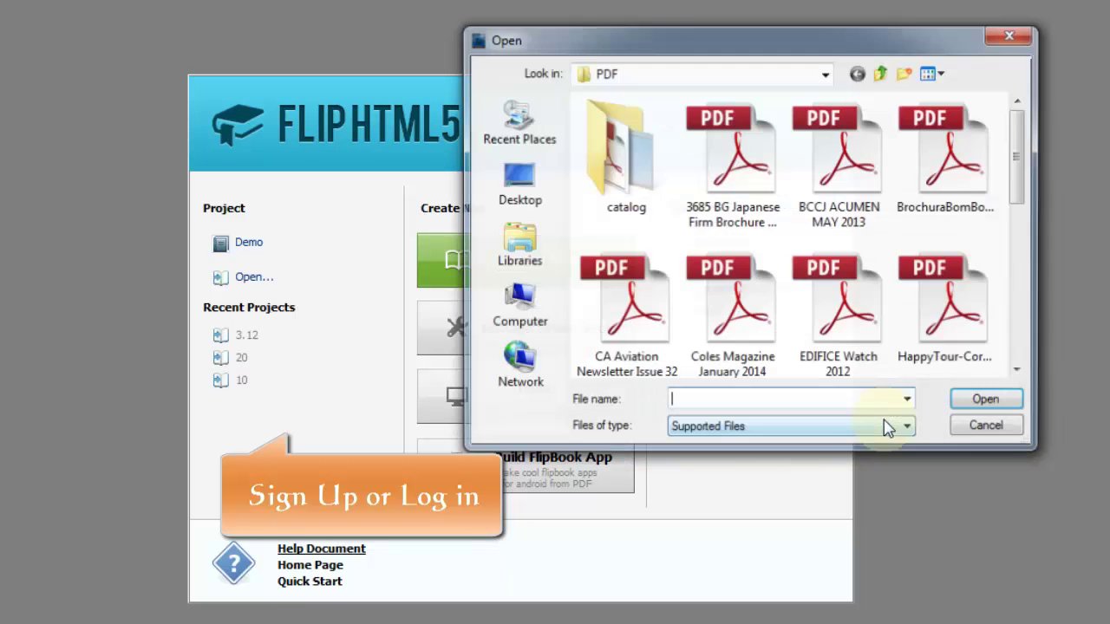
# Import IKEA Best Storage Solutions.pdf at Normal quality into the magazine editor.
pyautogui.click(768, 274)
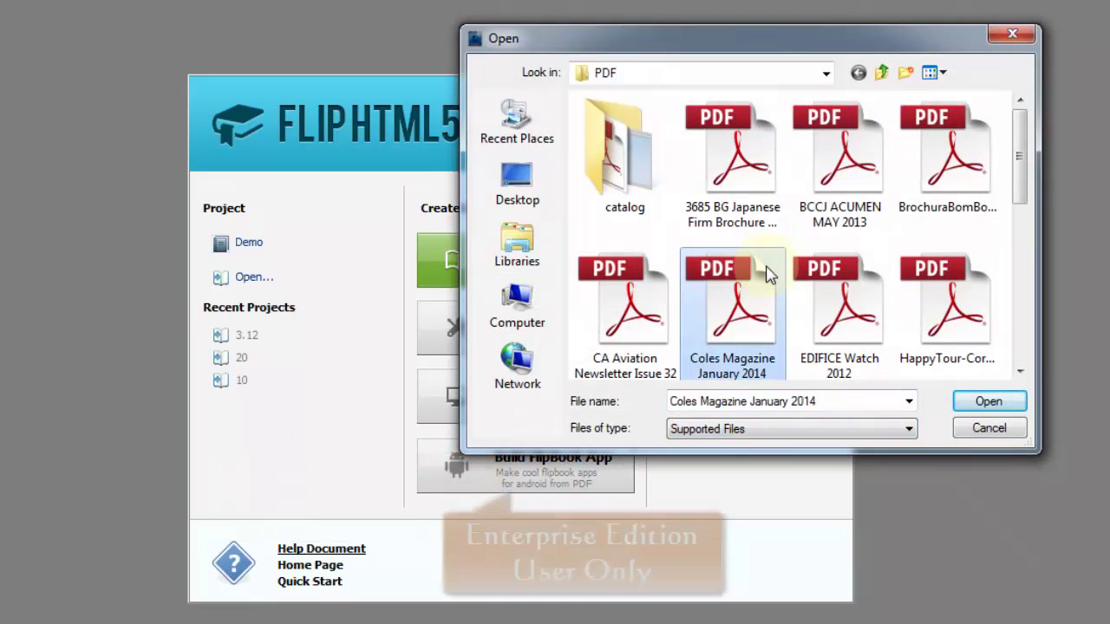
pyautogui.scroll(-1, 767, 274)
pyautogui.scroll(-1, 767, 274)
pyautogui.click(598, 225)
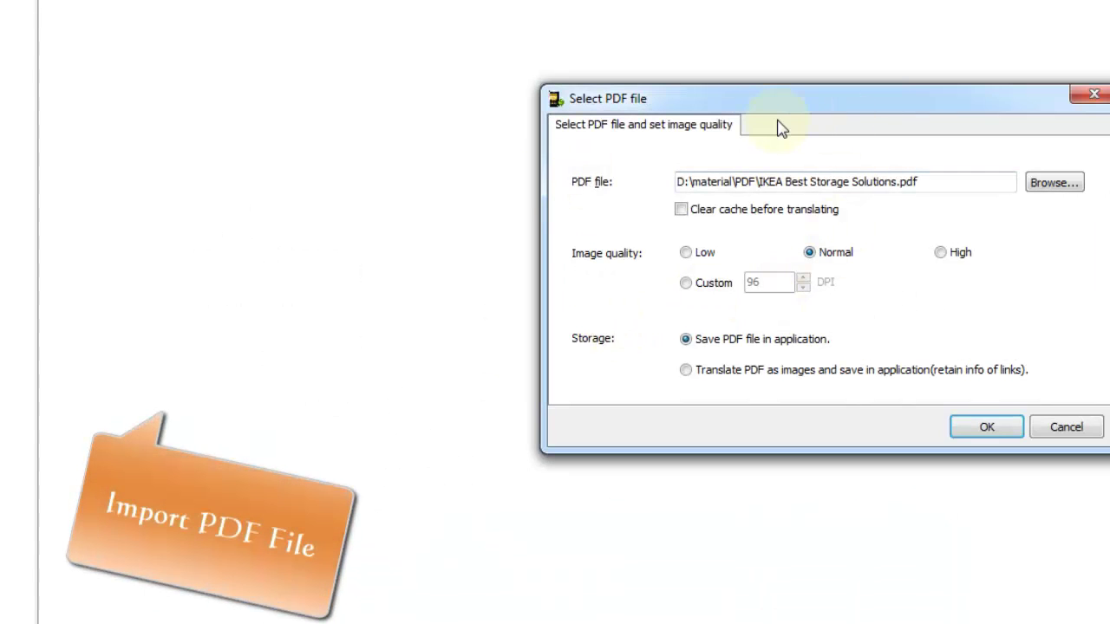
pyautogui.moveTo(763, 117); pyautogui.dragTo(445, 116)
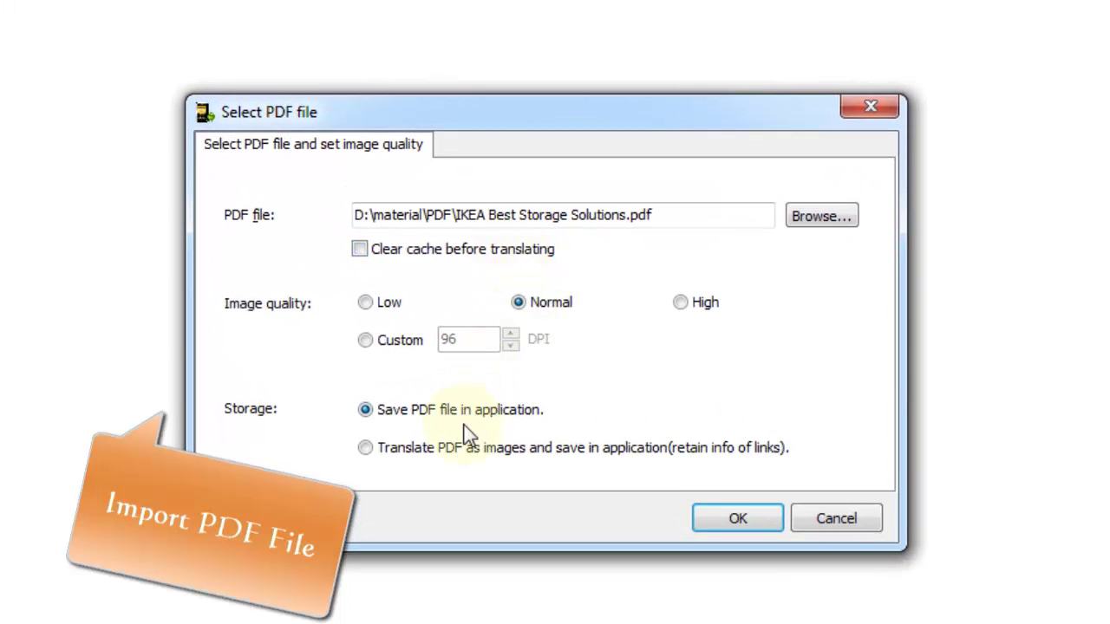
pyautogui.click(698, 518)
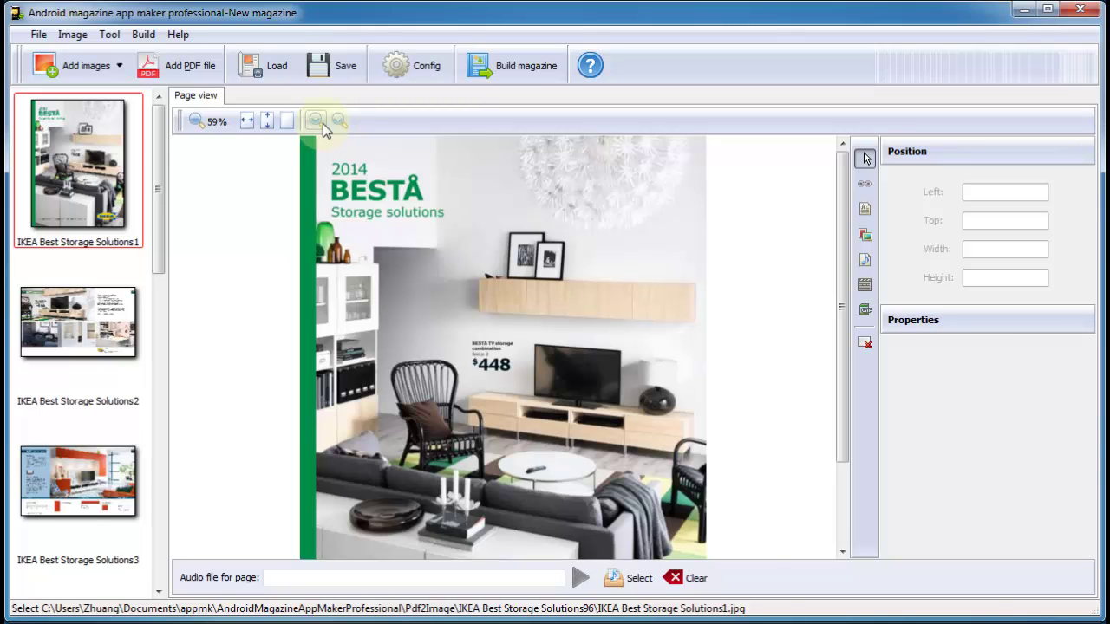
# Zoom the page view to 79%, select the first page, and reopen the PDF import settings.
pyautogui.click(344, 121)
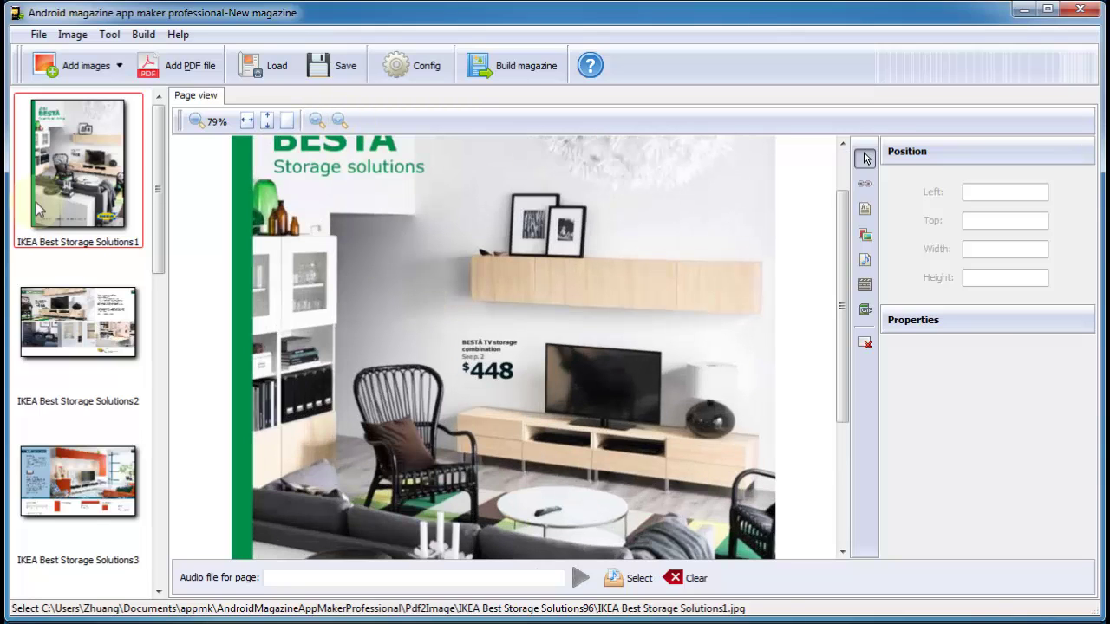
pyautogui.click(87, 202)
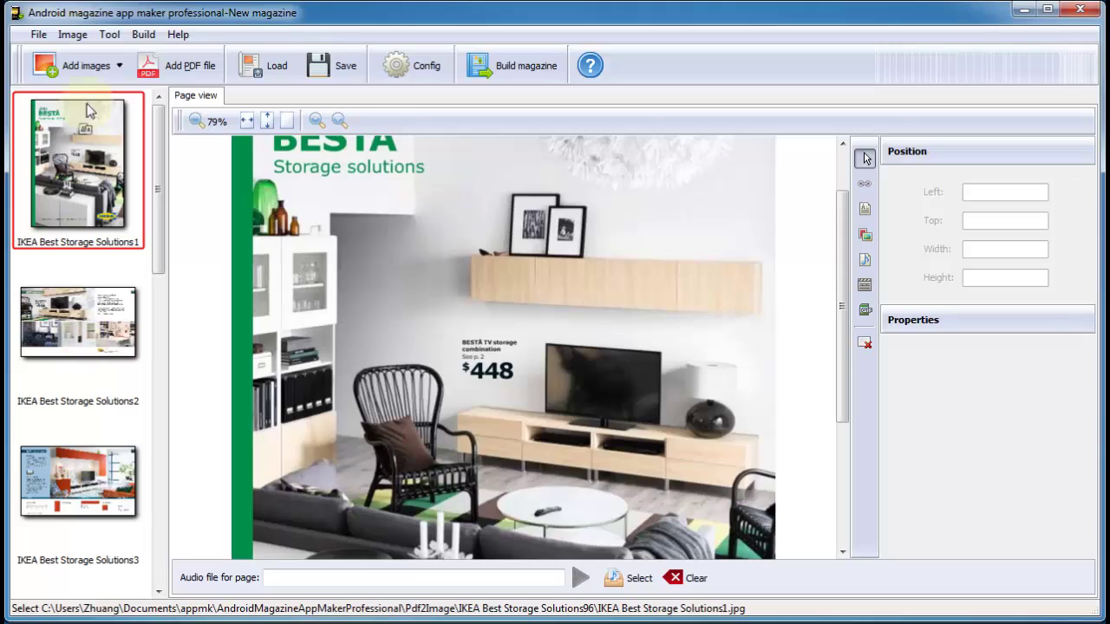
pyautogui.click(87, 65)
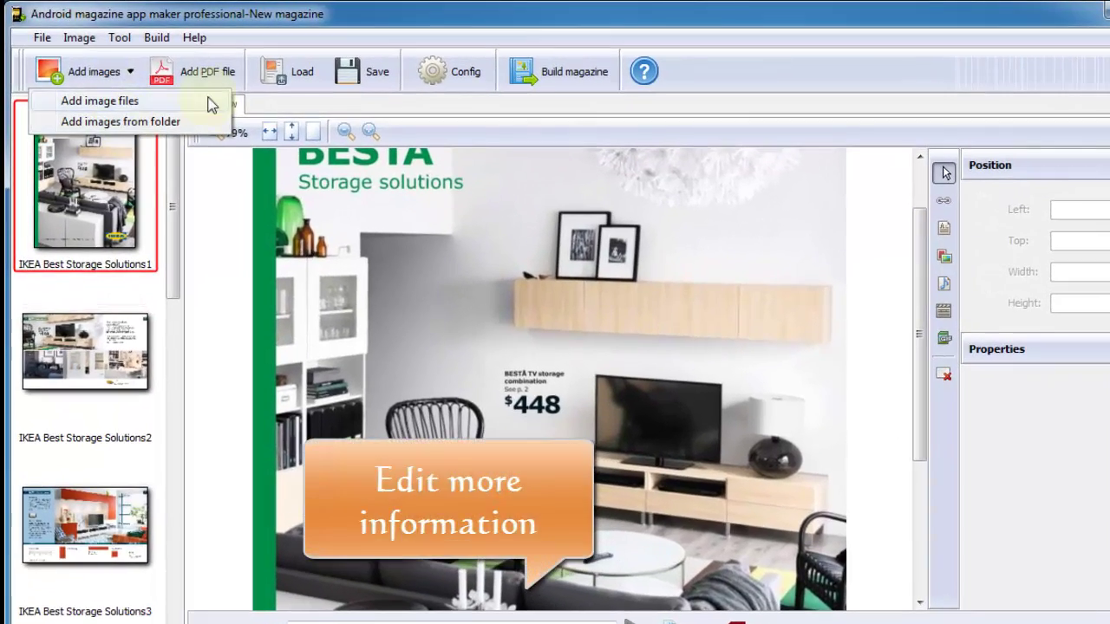
pyautogui.click(204, 73)
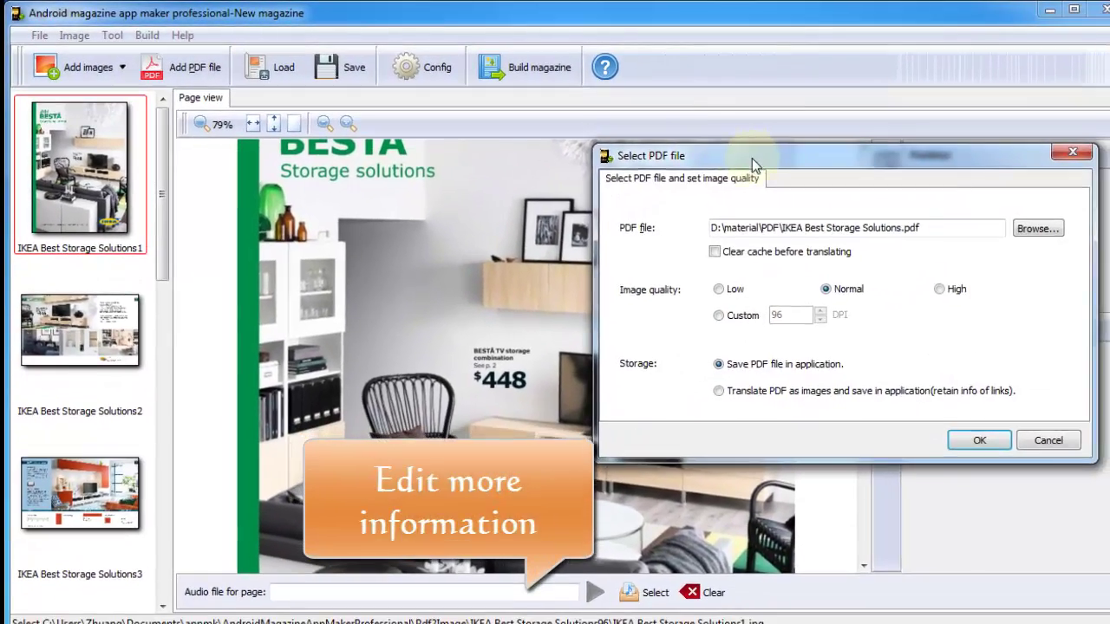
# Review the International text and Author description settings of the cover configuration.
pyautogui.moveTo(754, 164); pyautogui.dragTo(526, 193)
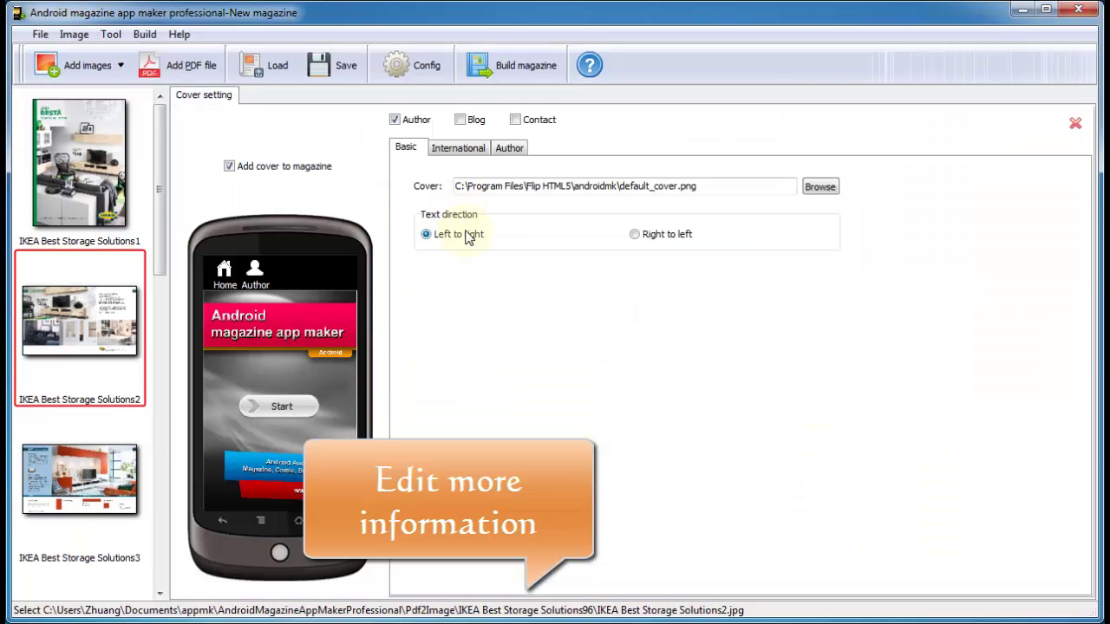
pyautogui.click(448, 157)
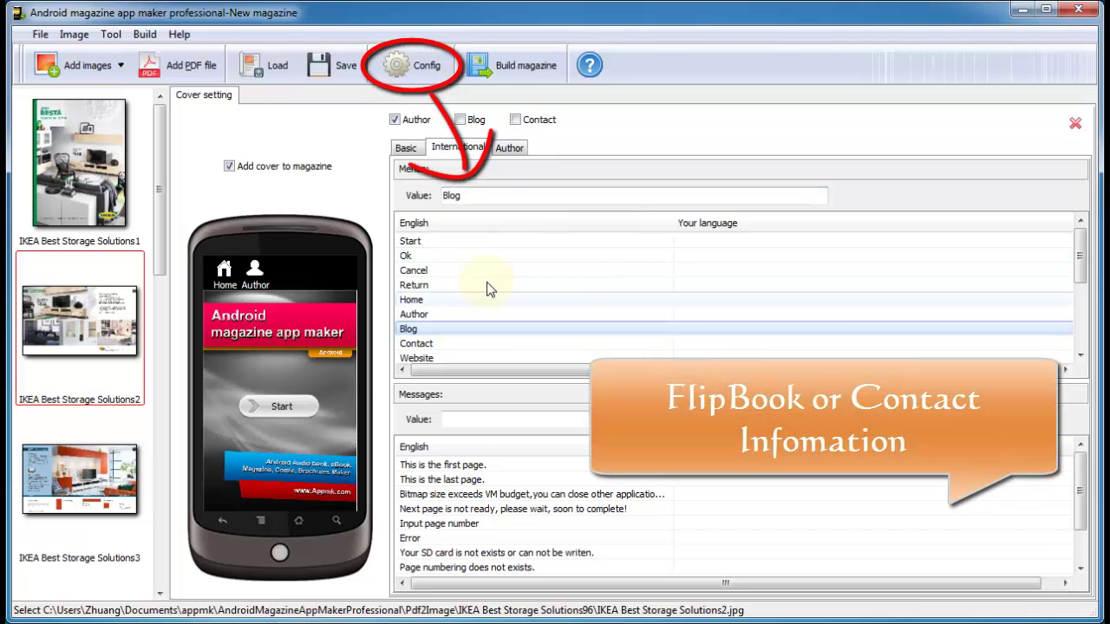
pyautogui.click(507, 149)
pyautogui.click(495, 285)
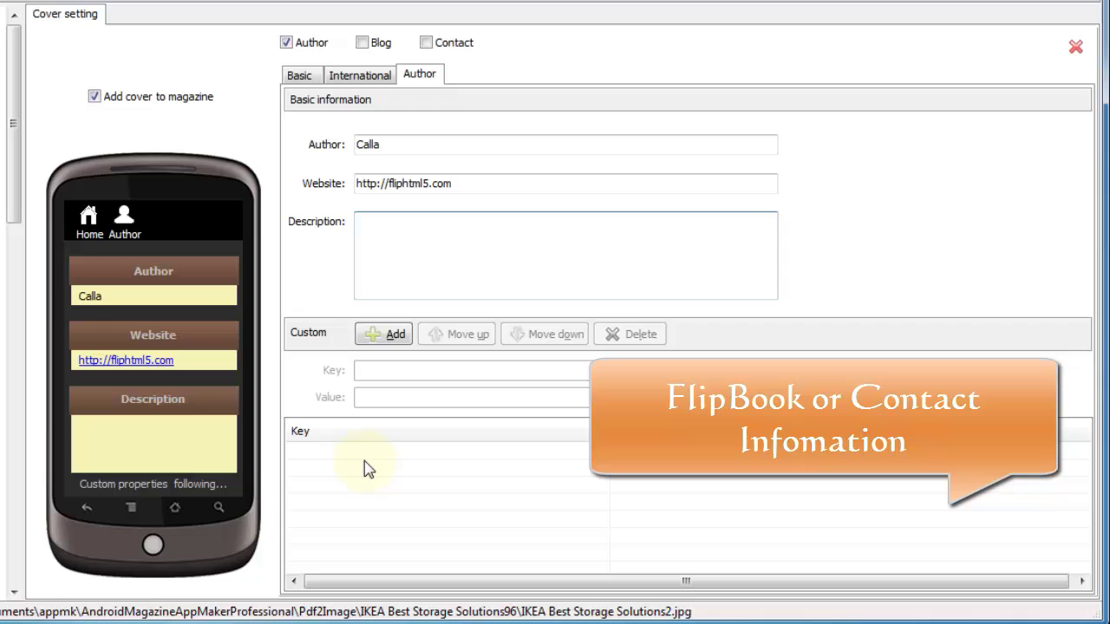
pyautogui.click(369, 470)
# Add Blog and Contact sections to the menu, keep Add cover to magazine on, and close.
pyautogui.click(362, 42)
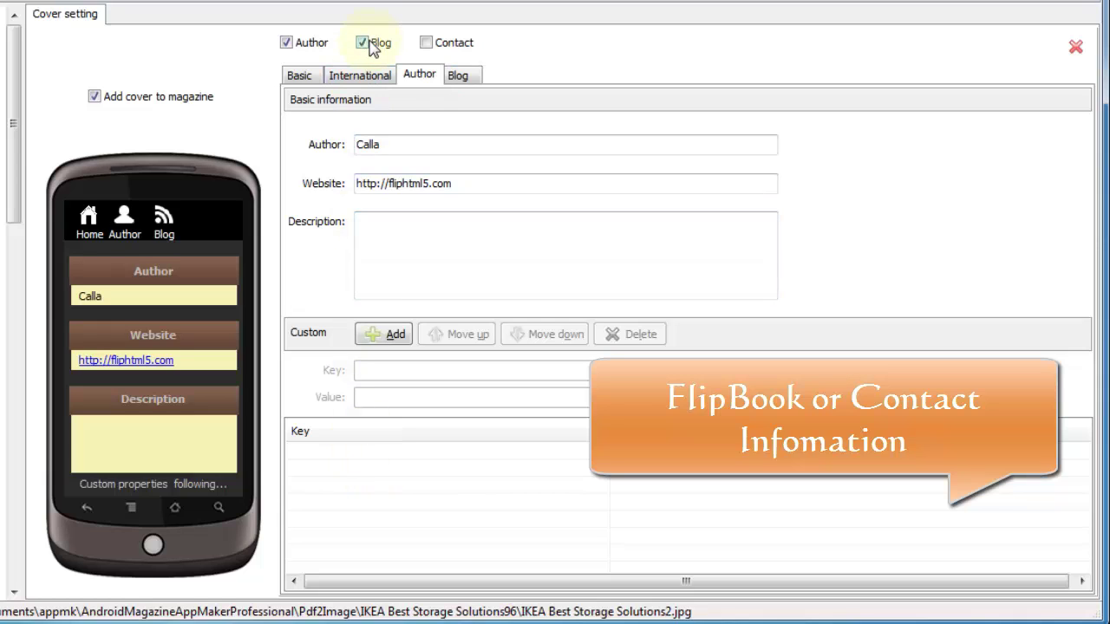
pyautogui.click(458, 78)
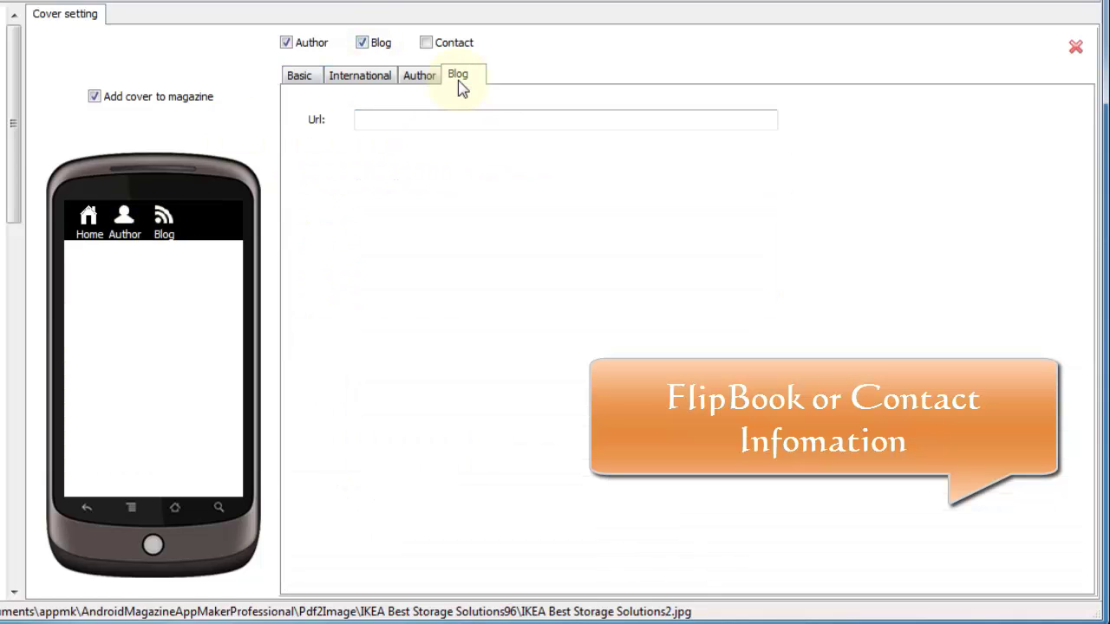
pyautogui.click(452, 44)
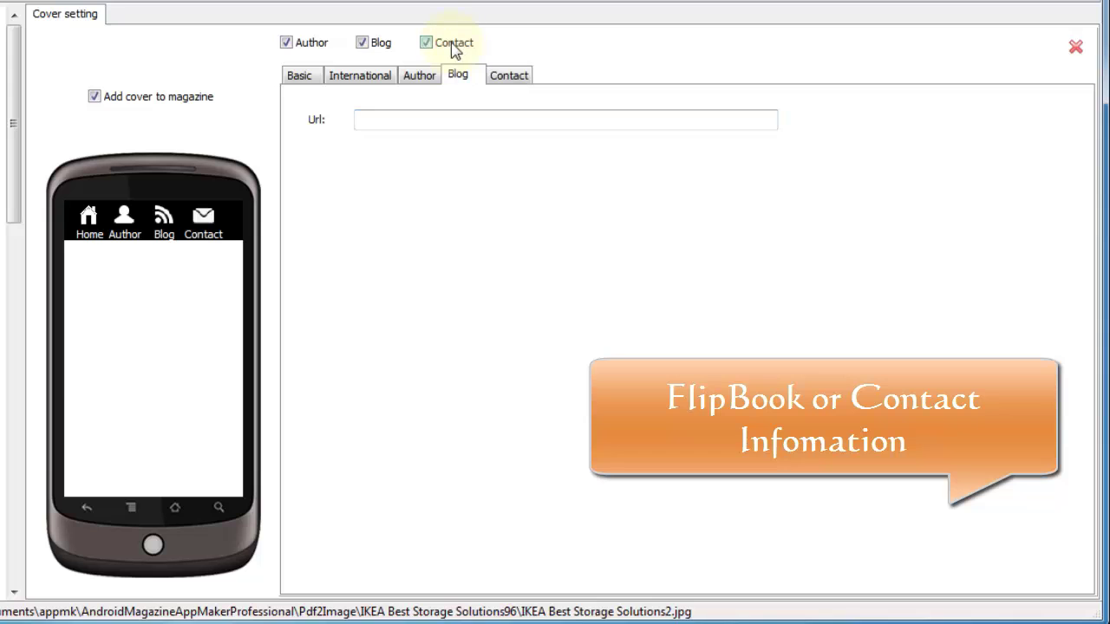
pyautogui.click(521, 80)
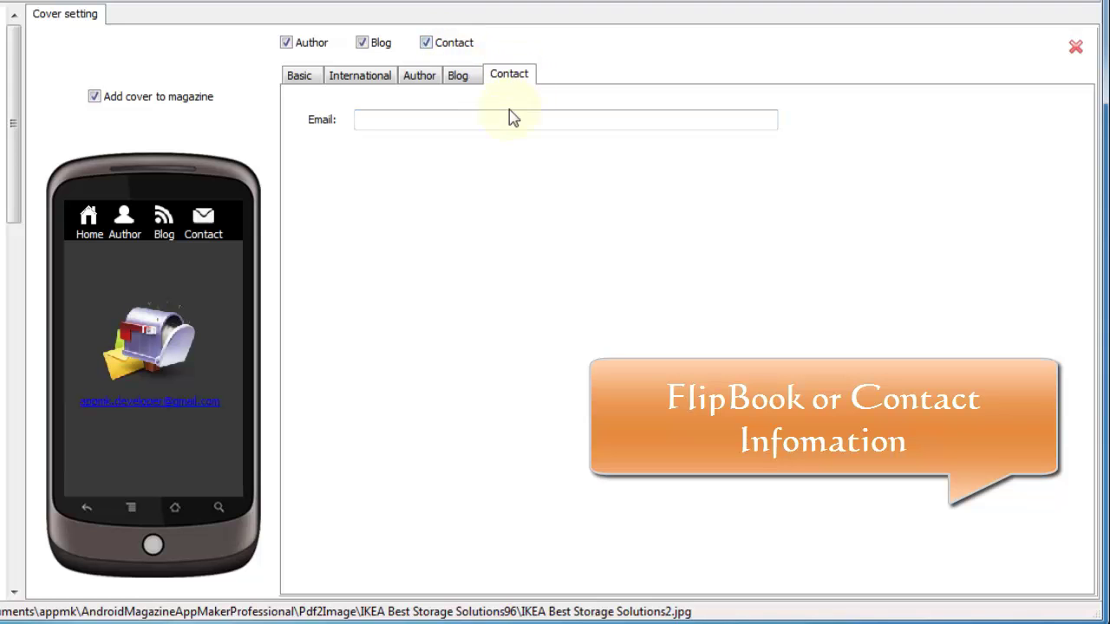
pyautogui.click(299, 78)
pyautogui.click(93, 97)
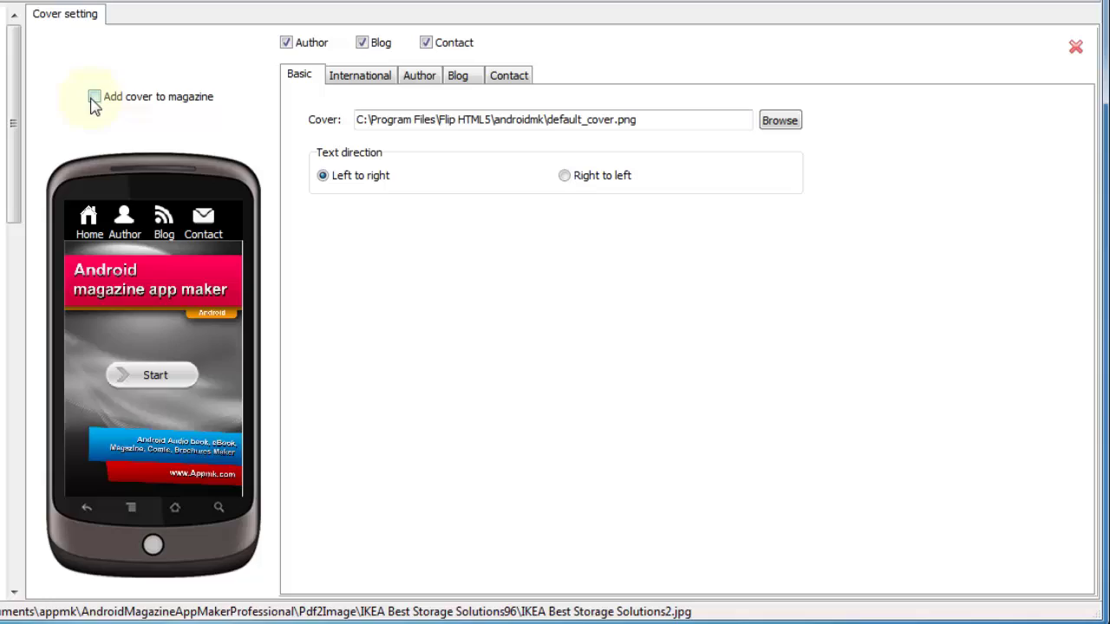
pyautogui.click(93, 97)
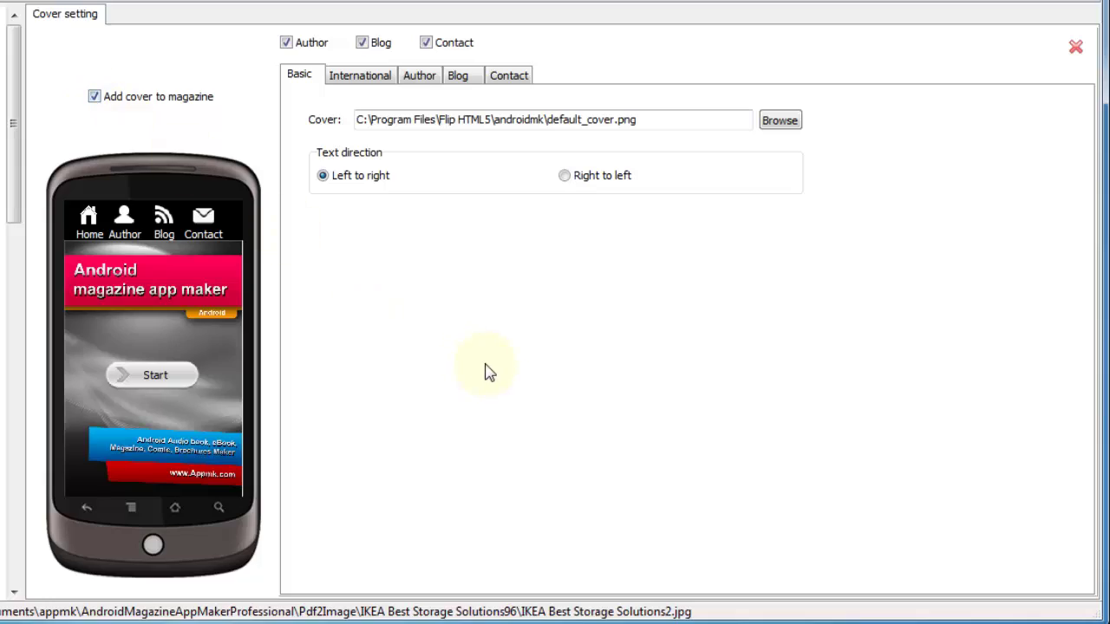
pyautogui.click(1075, 47)
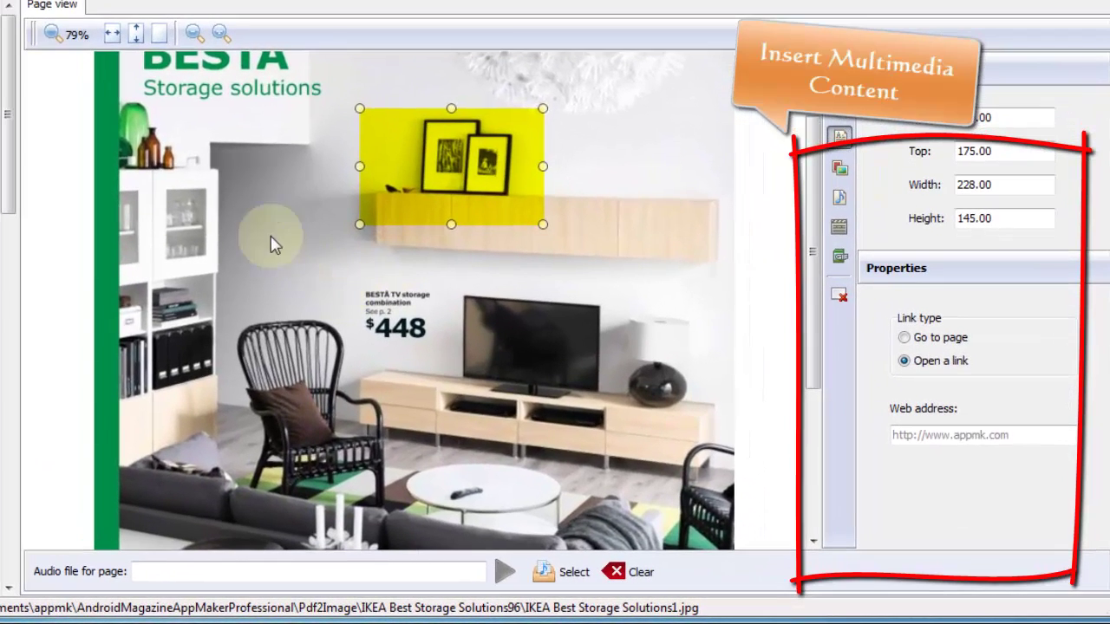
# Add a text box beside the shelf with size 24 text, moved up and left.
pyautogui.moveTo(309, 251); pyautogui.dragTo(405, 301)
pyautogui.doubleClick(954, 342)
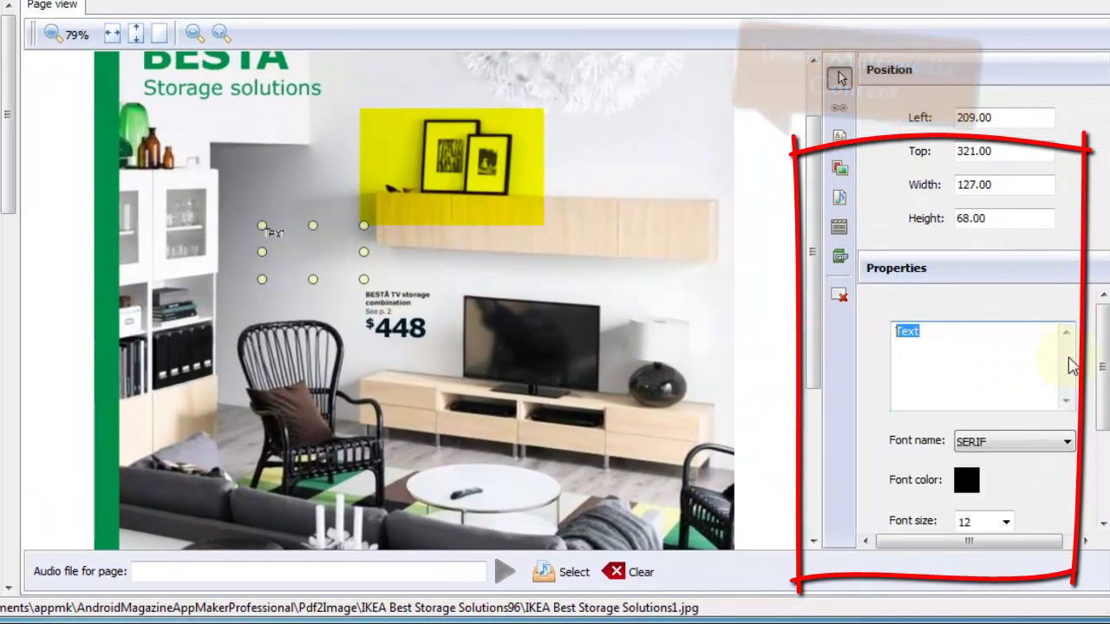
pyautogui.moveTo(1103, 369); pyautogui.dragTo(1016, 451)
pyautogui.click(1005, 361)
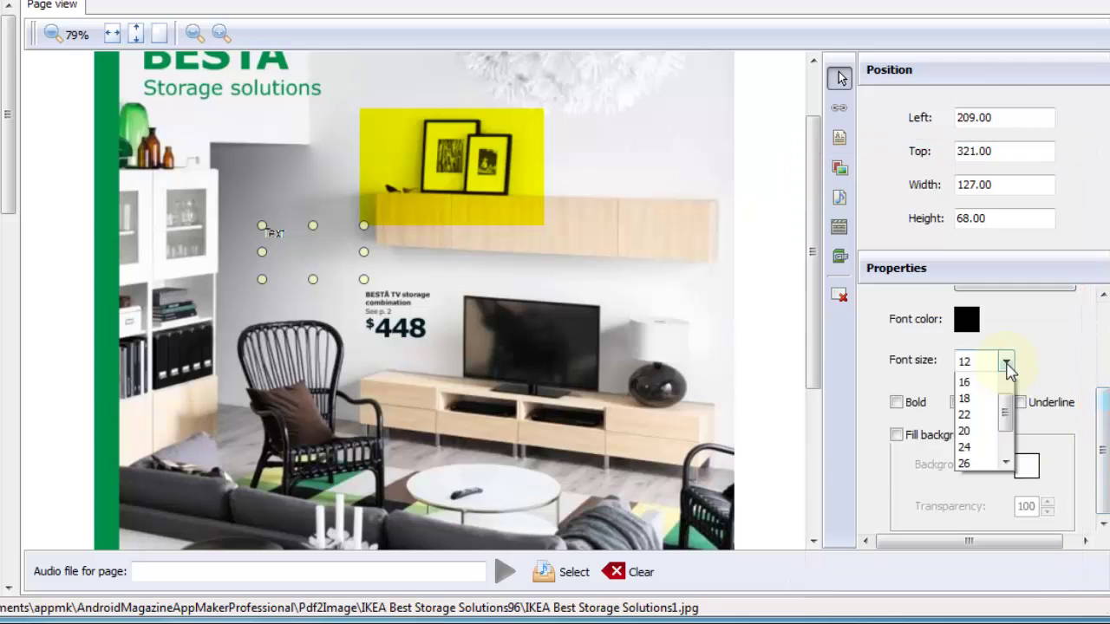
pyautogui.click(986, 479)
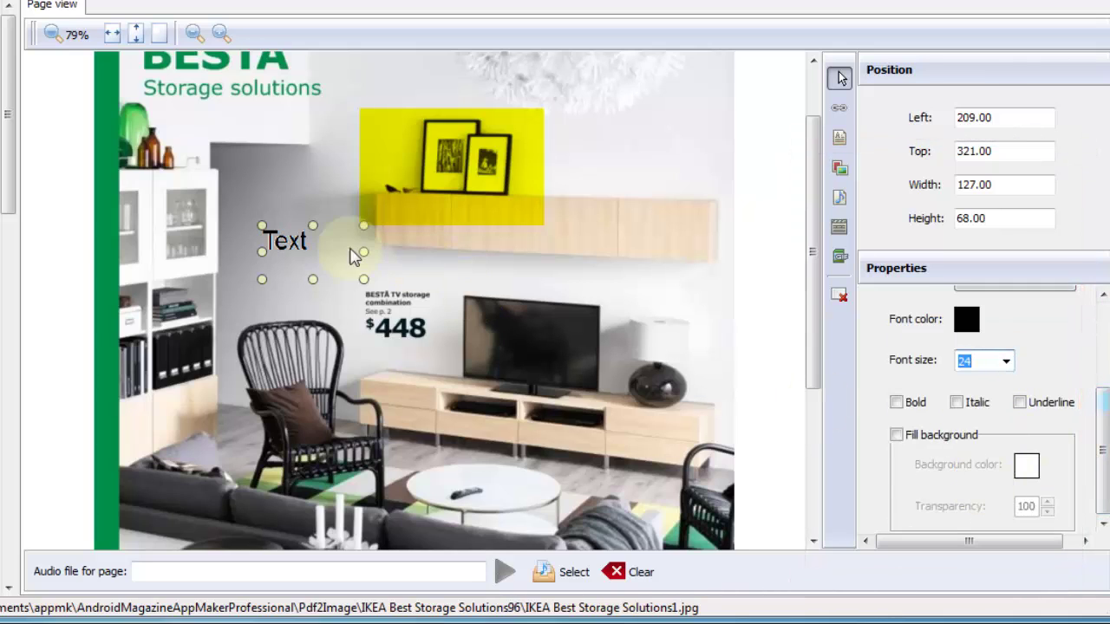
pyautogui.click(314, 242)
pyautogui.moveTo(290, 236); pyautogui.dragTo(269, 214)
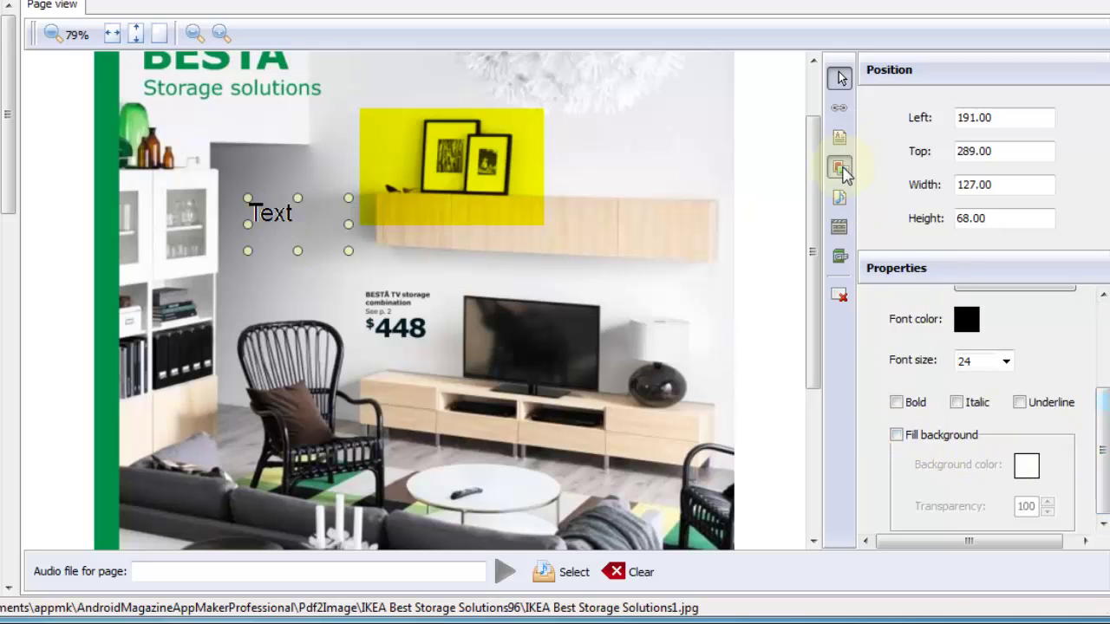
# Place an image box to the right of the yellow link area.
pyautogui.click(839, 168)
pyautogui.moveTo(167, 329); pyautogui.dragTo(309, 415)
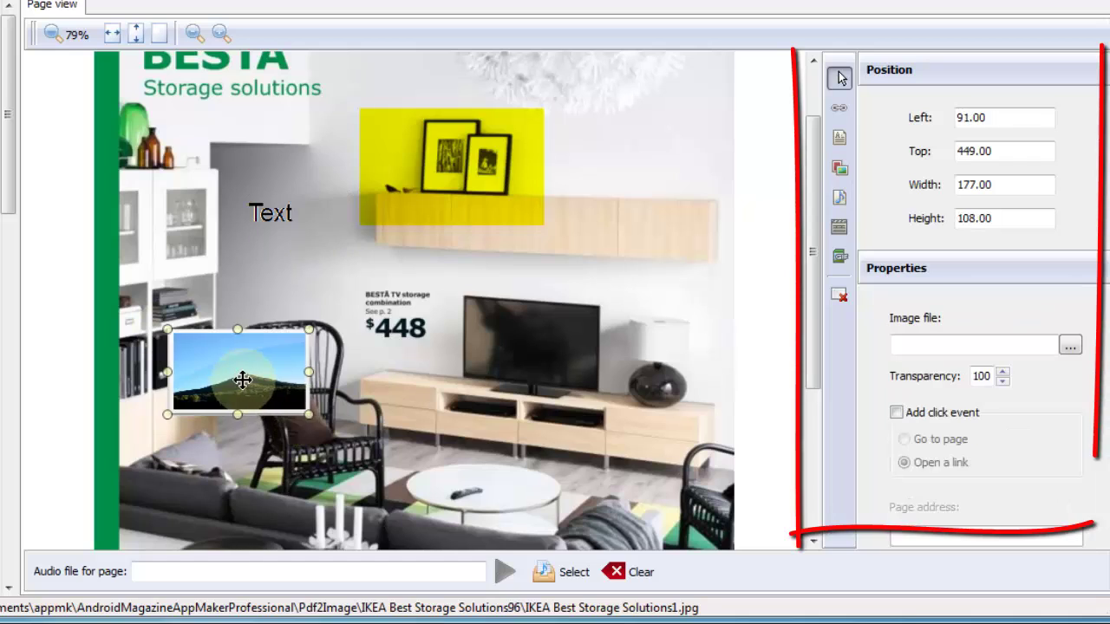
pyautogui.moveTo(243, 379); pyautogui.dragTo(630, 252)
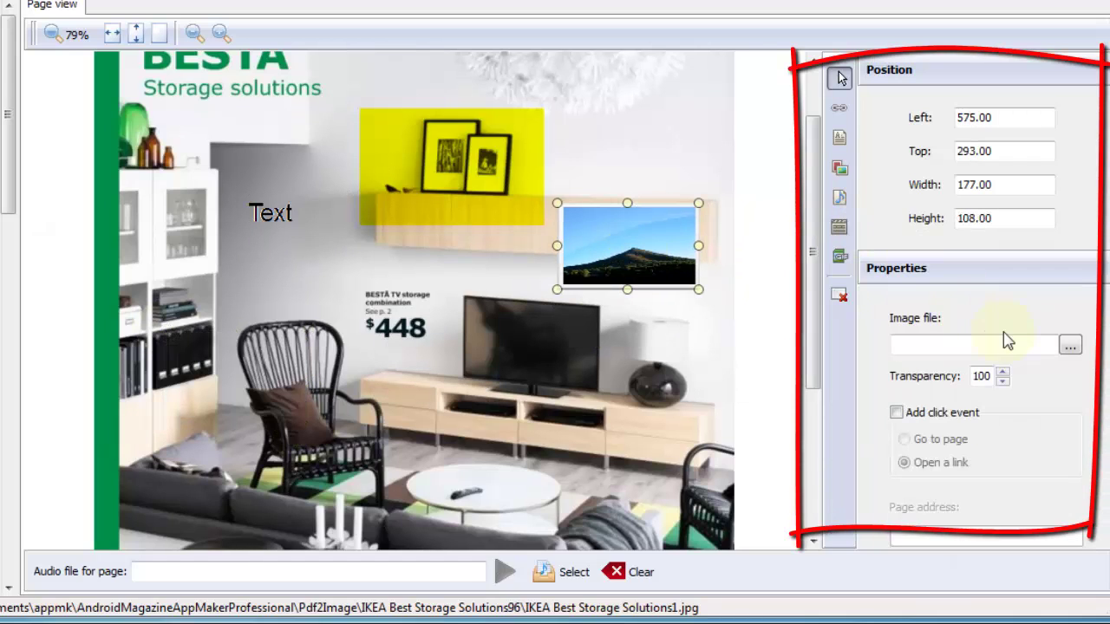
# Add an audio player over the armchair and set good-intentions.mp3 as background page audio.
pyautogui.click(840, 197)
pyautogui.moveTo(185, 365); pyautogui.dragTo(321, 414)
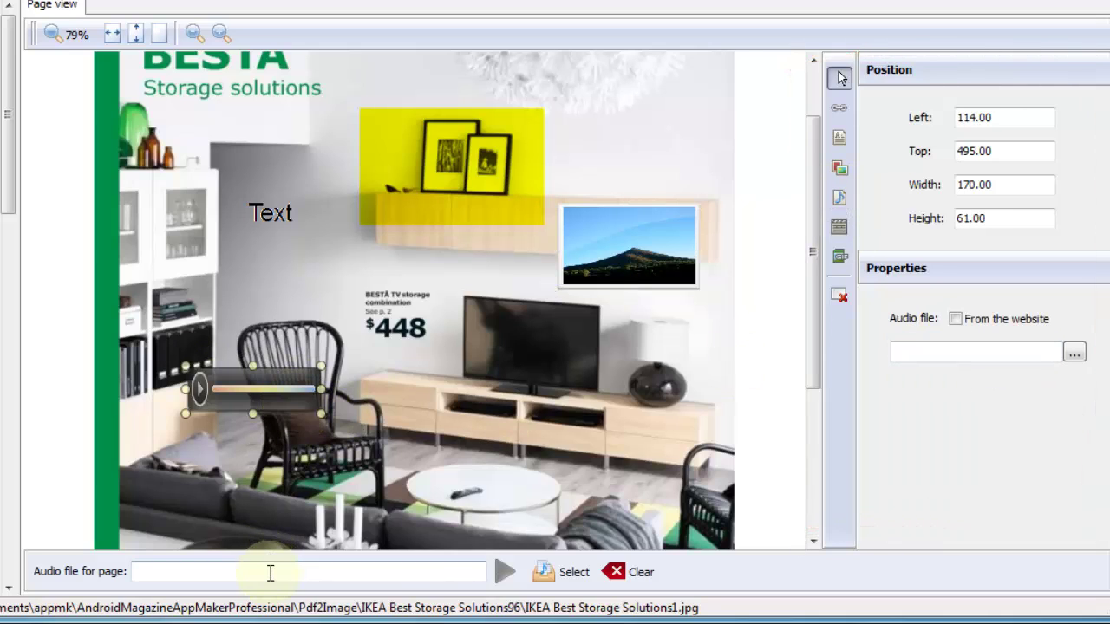
pyautogui.click(560, 572)
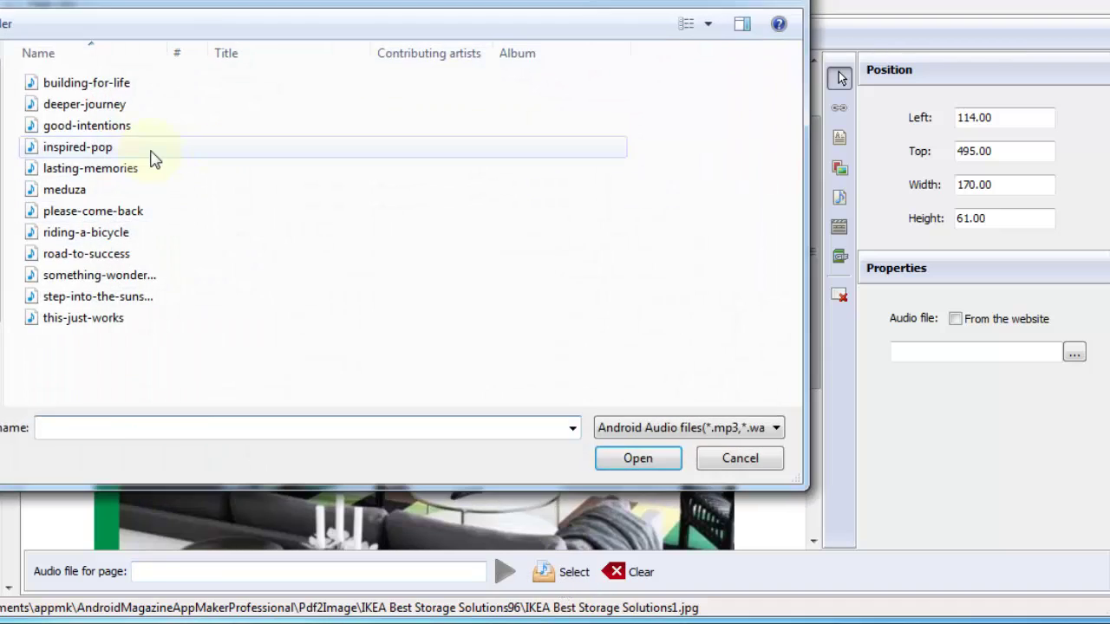
pyautogui.click(86, 126)
pyautogui.click(617, 460)
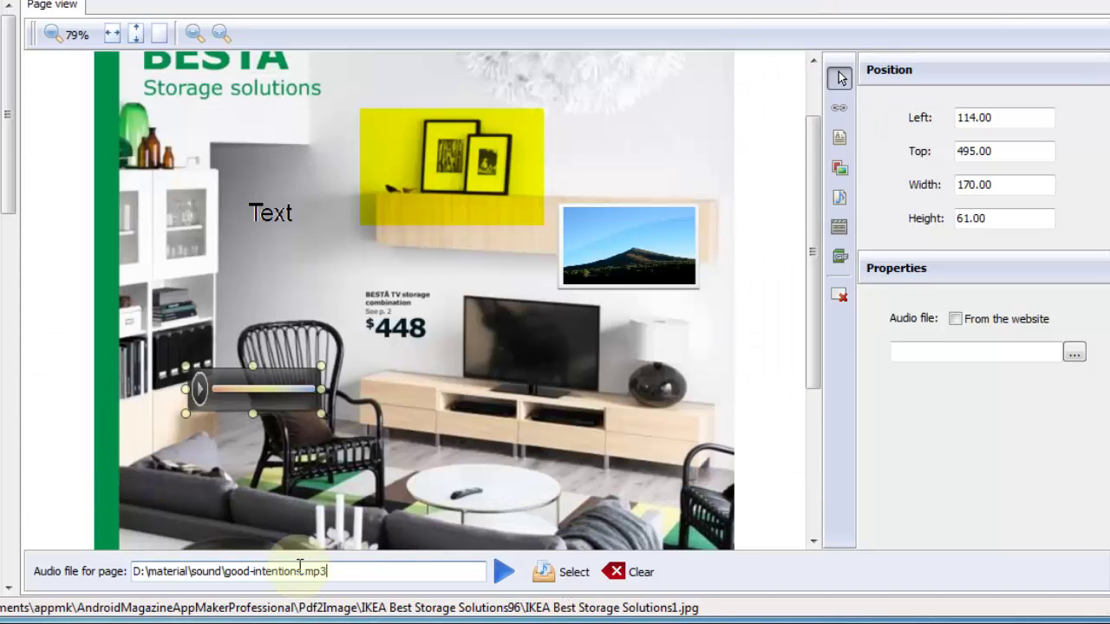
pyautogui.doubleClick(346, 569)
pyautogui.click(426, 568)
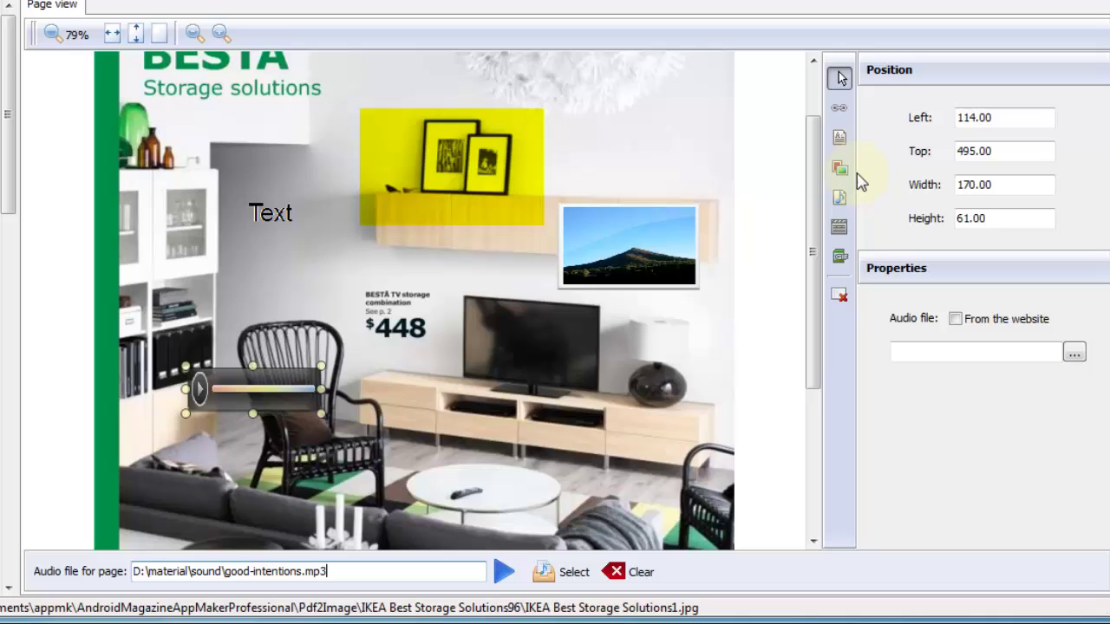
# Draw a video box about 282×166 below the TV on page 1.
pyautogui.click(839, 227)
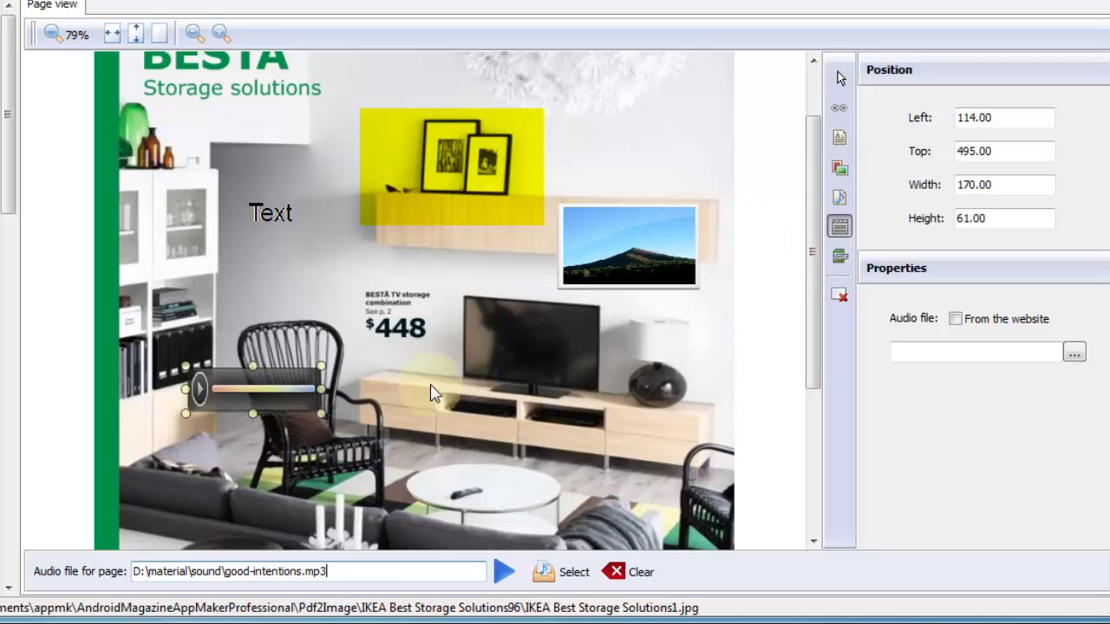
pyautogui.moveTo(404, 409); pyautogui.dragTo(609, 530)
pyautogui.moveTo(550, 445); pyautogui.dragTo(566, 433)
pyautogui.moveTo(612, 508); pyautogui.dragTo(647, 533)
# Set the video source to 'From the website' and clear the example web address.
pyautogui.click(957, 381)
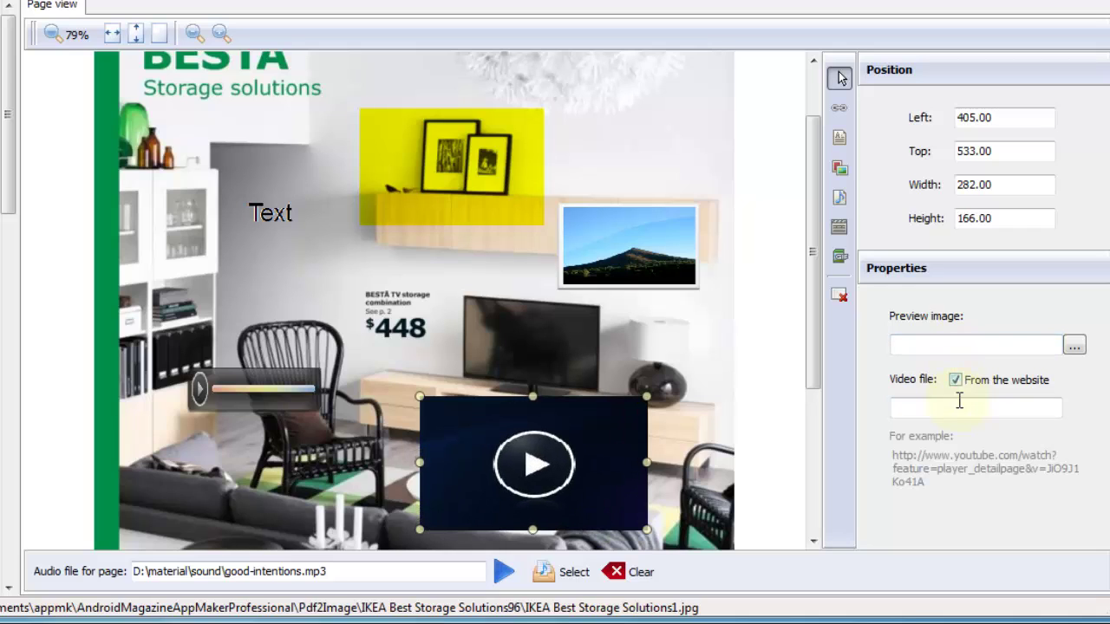
pyautogui.click(957, 381)
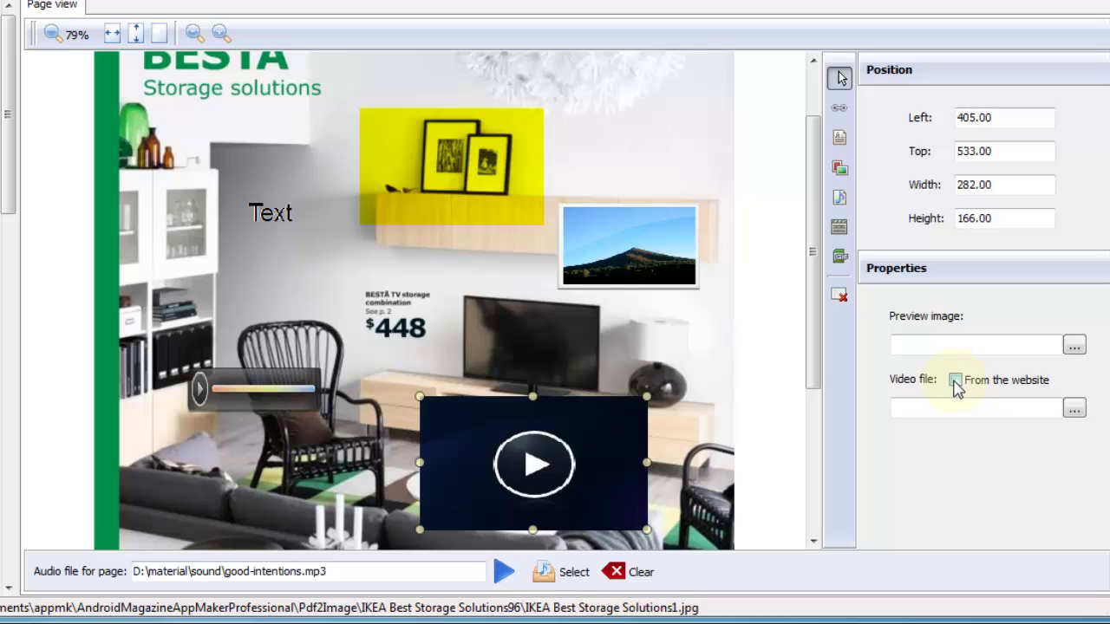
pyautogui.click(955, 380)
pyautogui.moveTo(893, 451); pyautogui.dragTo(1004, 478)
pyautogui.press('Delete')
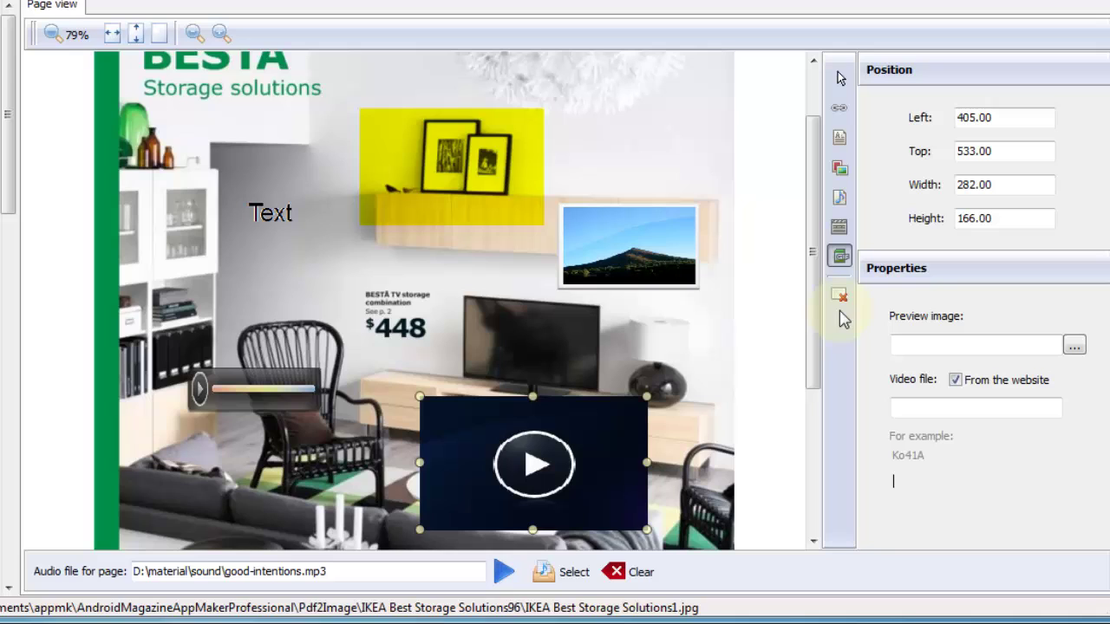
# Place a GIF picture beside the TV, then delete both the GIF and the video.
pyautogui.click(639, 264)
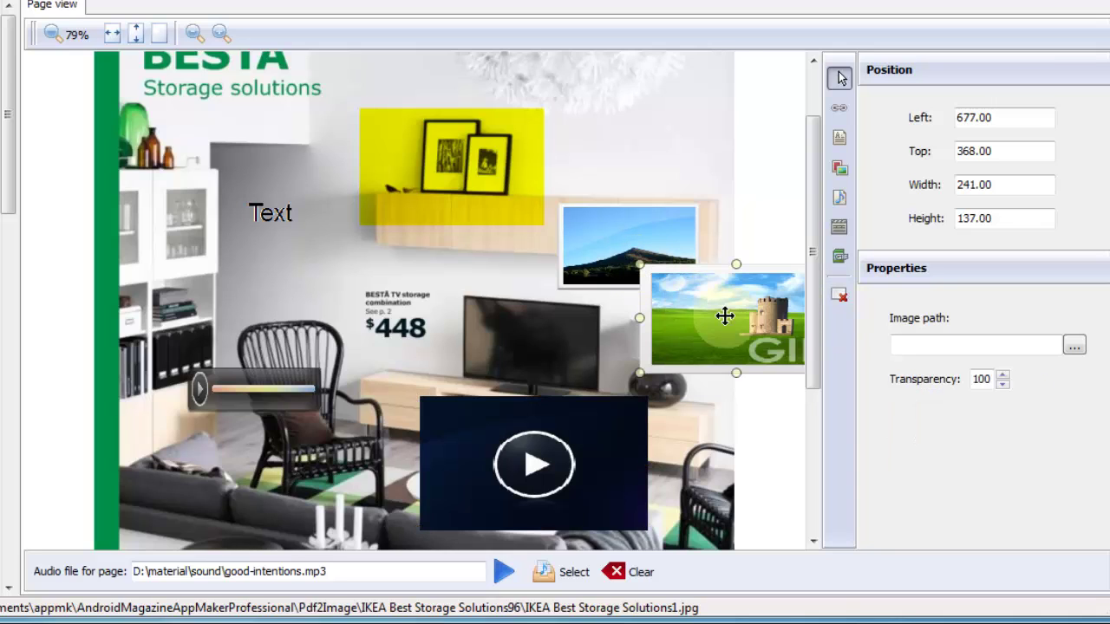
pyautogui.moveTo(732, 319); pyautogui.dragTo(682, 344)
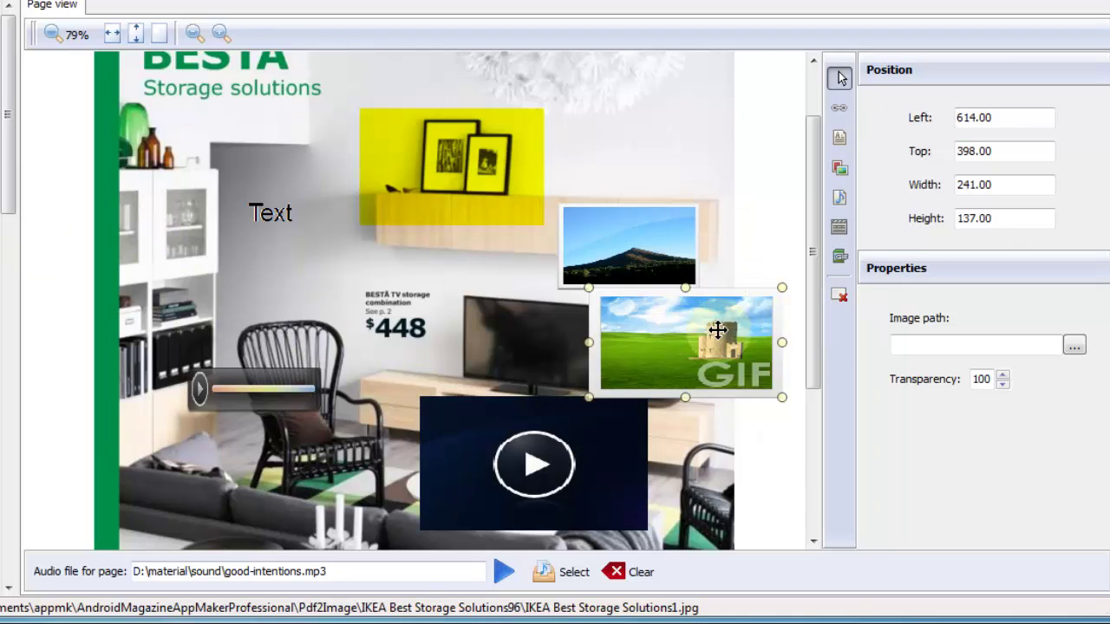
pyautogui.click(840, 302)
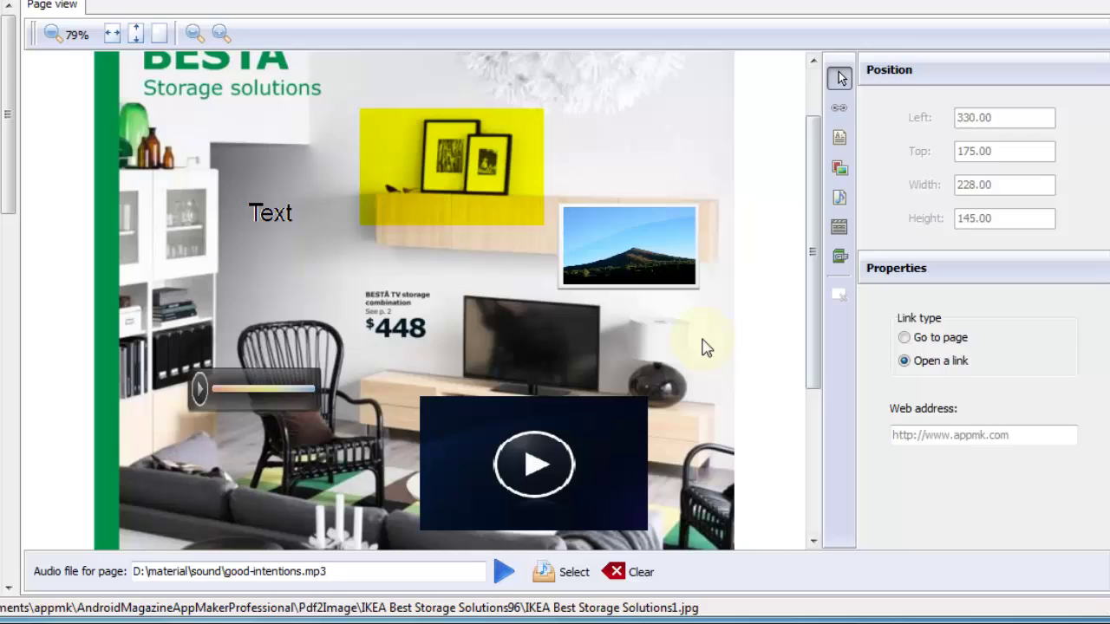
pyautogui.click(614, 426)
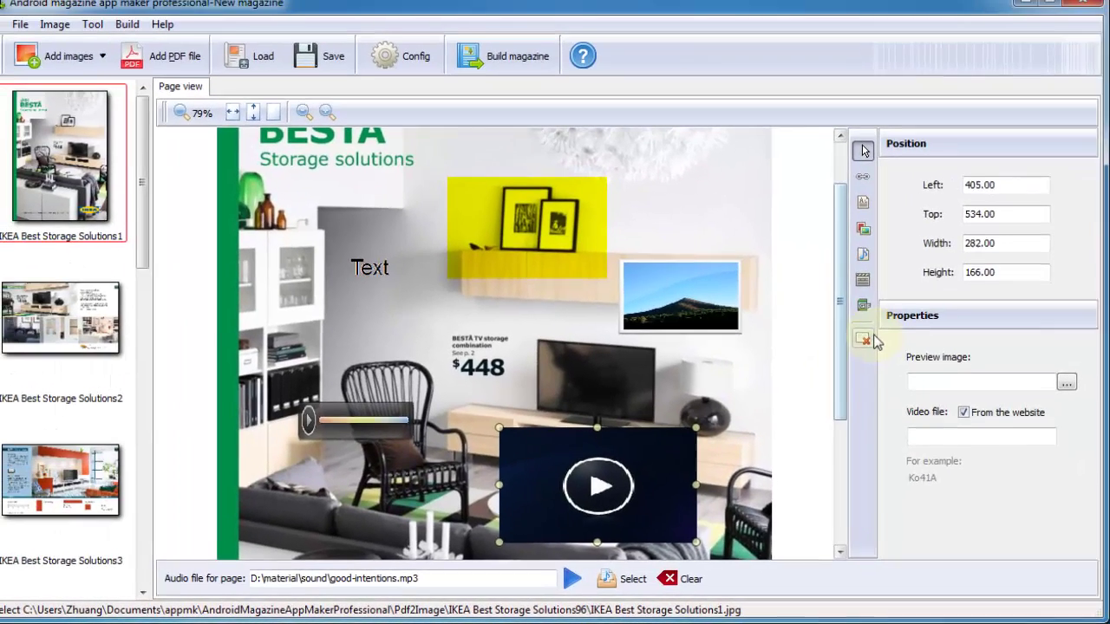
pyautogui.click(872, 338)
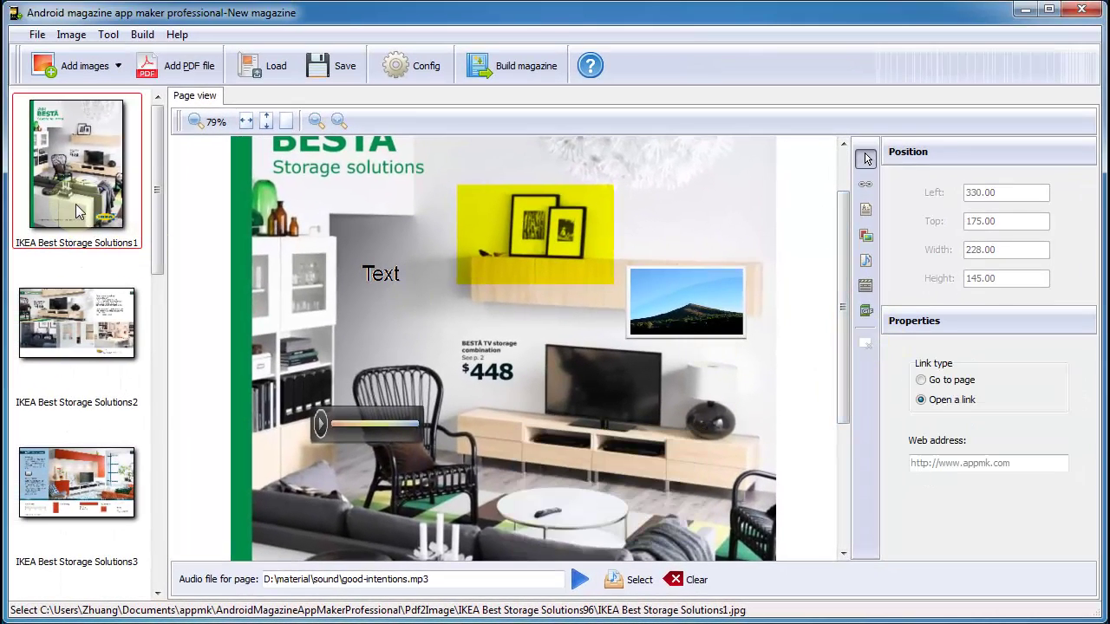
# Remove the edited first page thumbnail and confirm the deletion with Yes.
pyautogui.click(57, 193)
pyautogui.rightClick(56, 190)
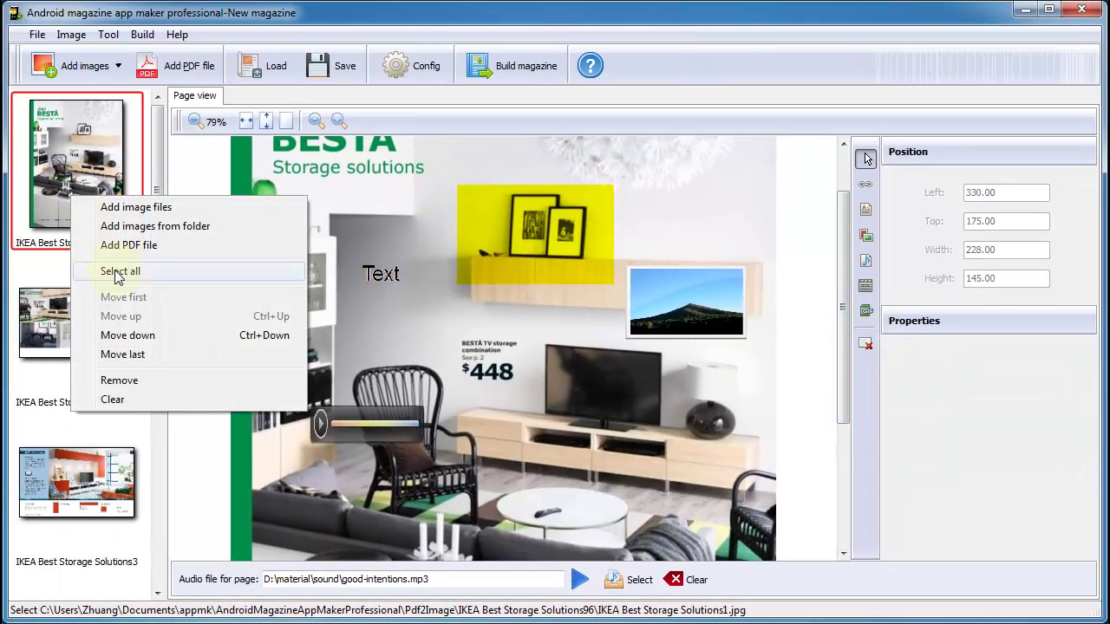
pyautogui.click(139, 378)
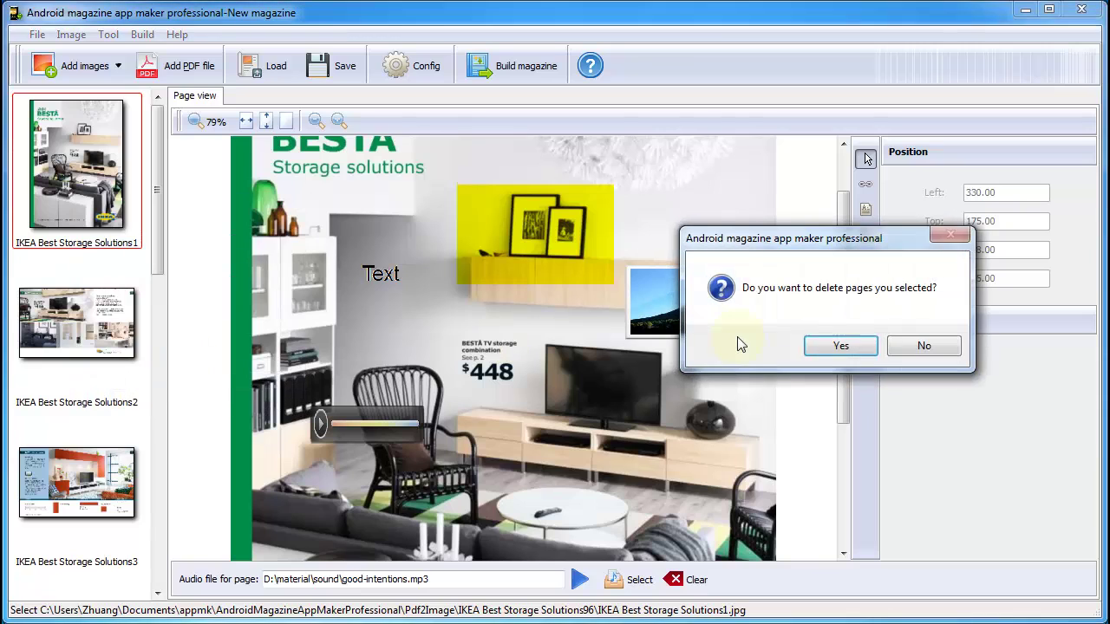
pyautogui.click(841, 346)
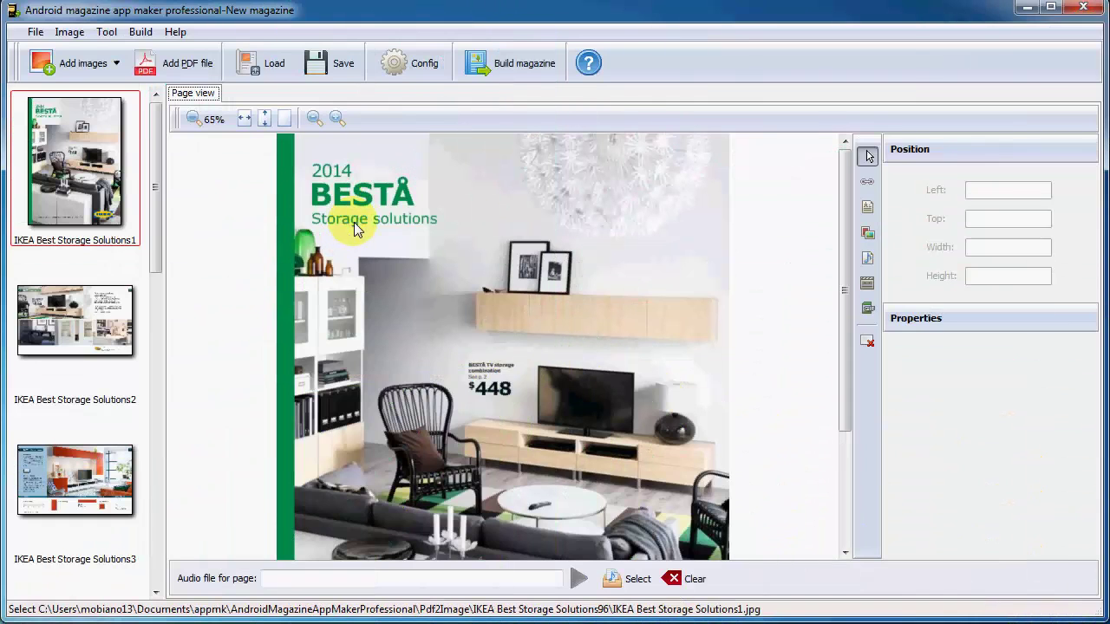
# Build New magazine.apk with a new keystore and ads off, overwriting the existing APK.
pyautogui.click(504, 72)
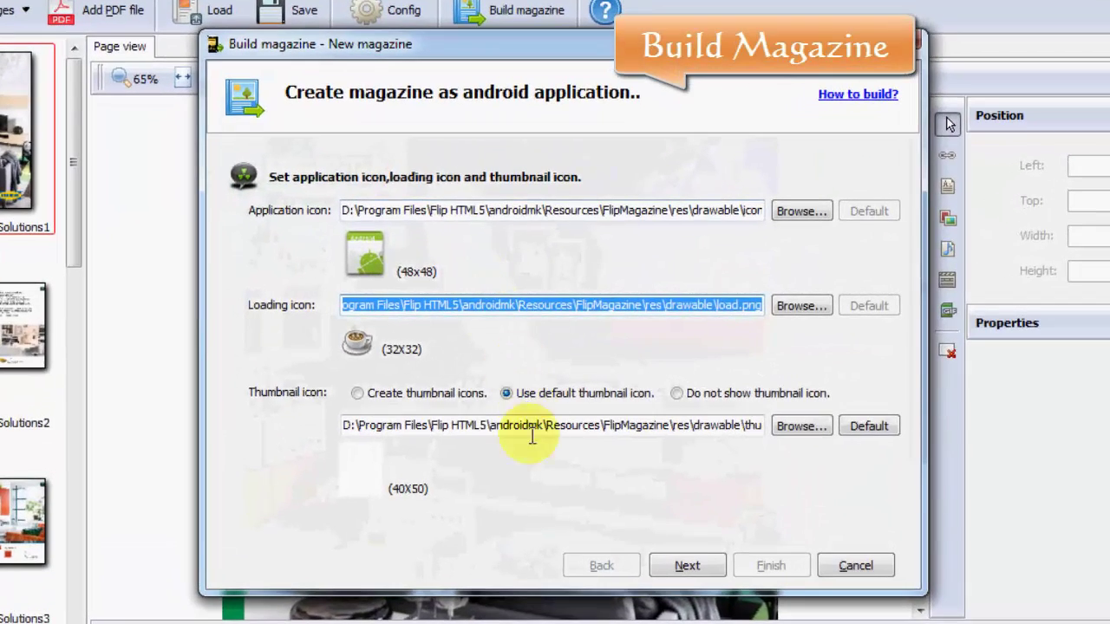
pyautogui.click(685, 565)
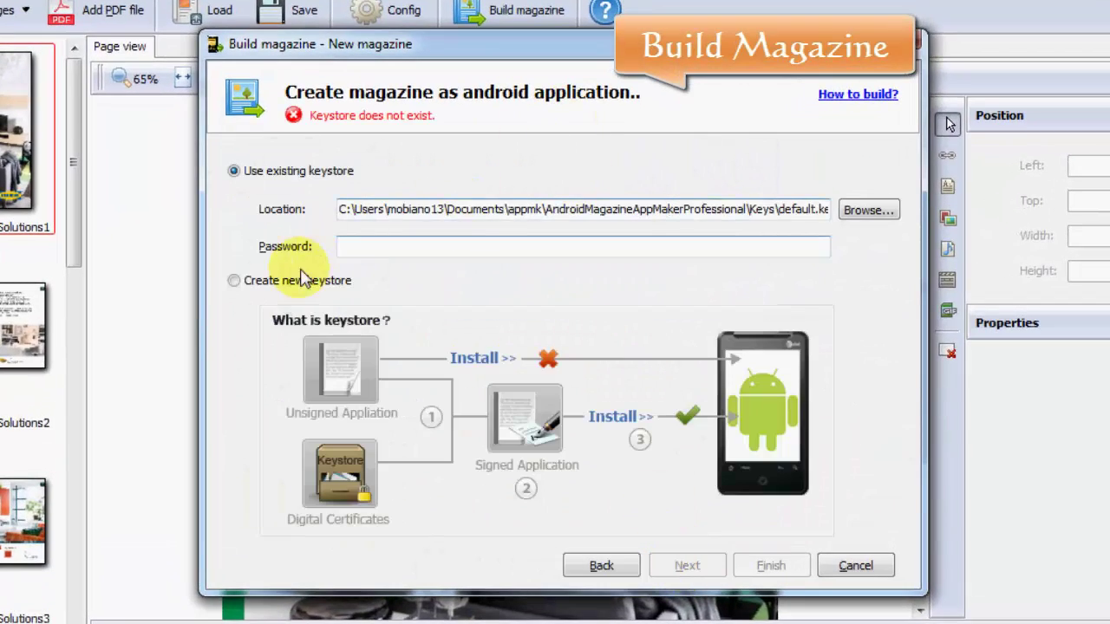
pyautogui.click(276, 284)
pyautogui.click(689, 566)
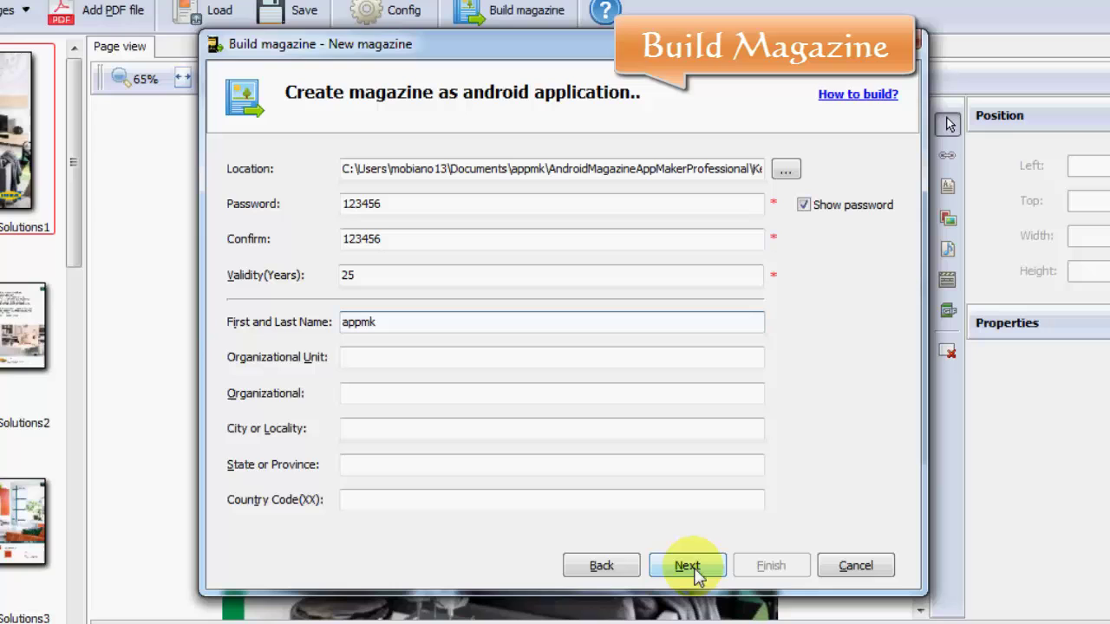
pyautogui.click(689, 567)
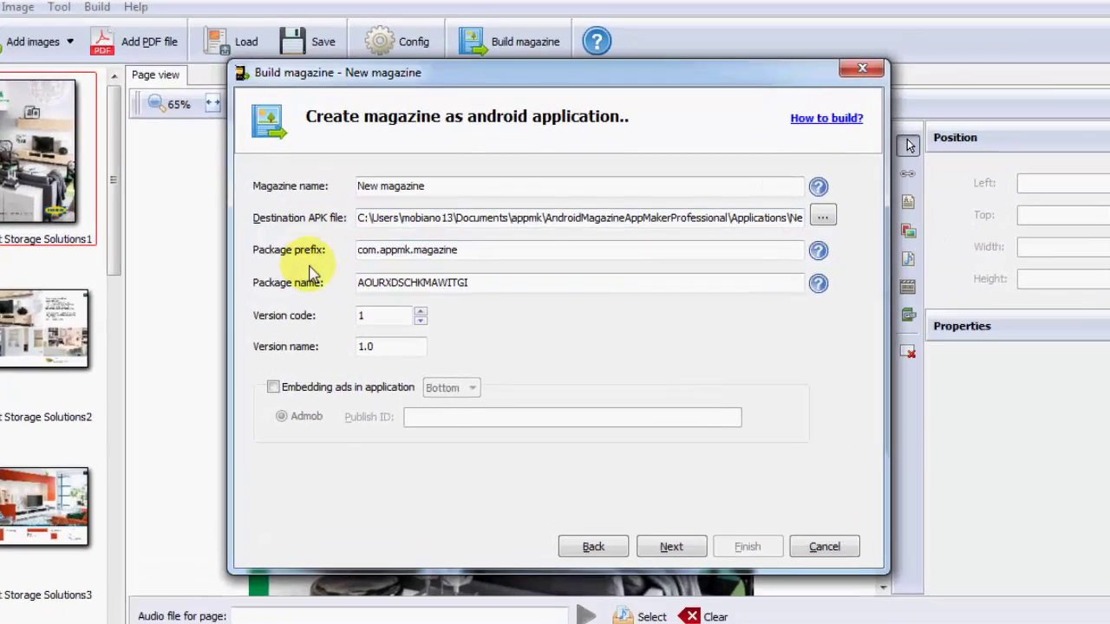
pyautogui.click(314, 389)
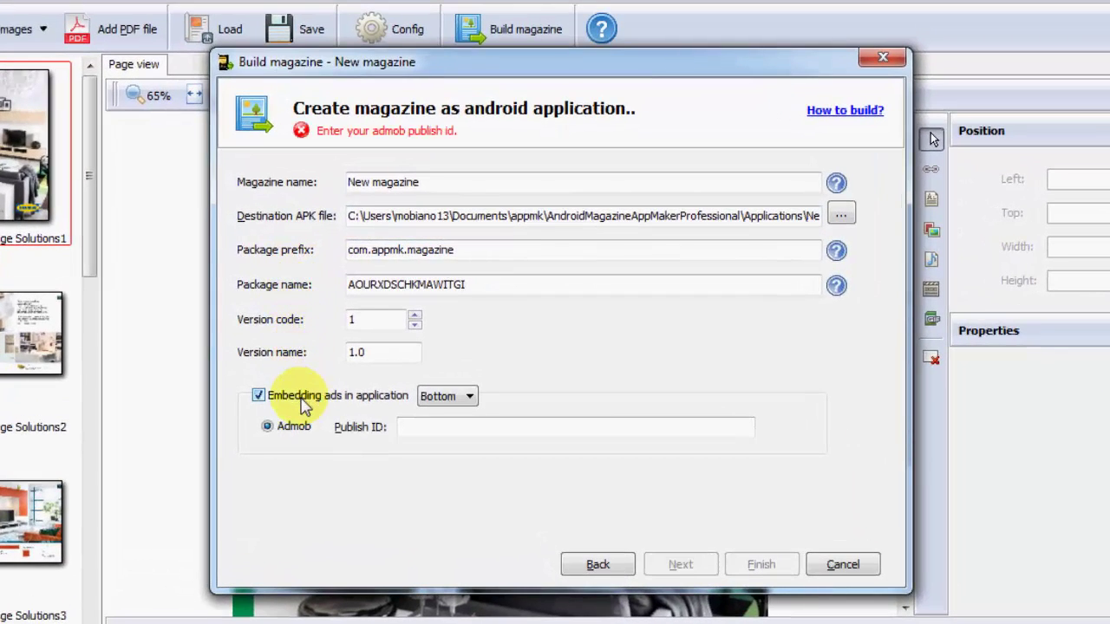
pyautogui.click(303, 401)
pyautogui.click(681, 564)
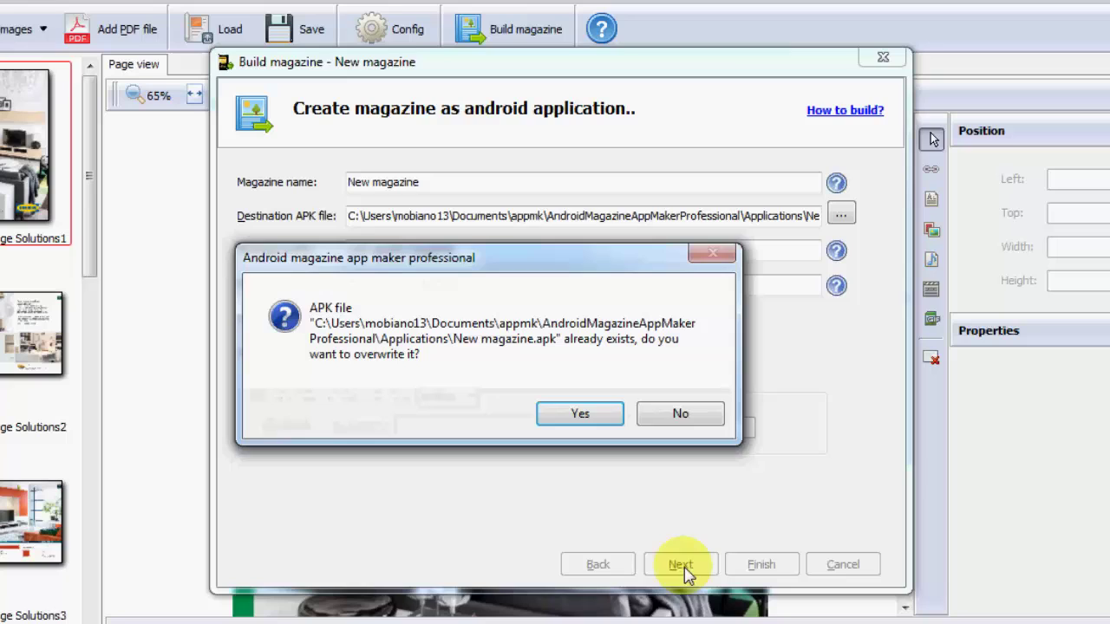
pyautogui.click(577, 414)
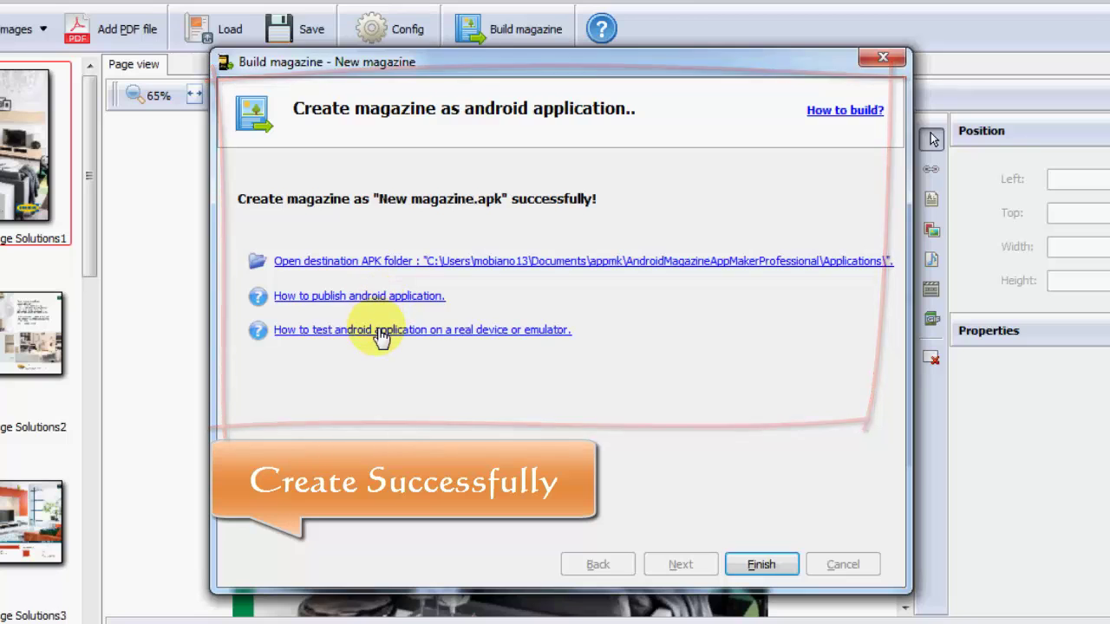
# Finish the Build magazine wizard after New magazine.apk is created.
pyautogui.click(759, 566)
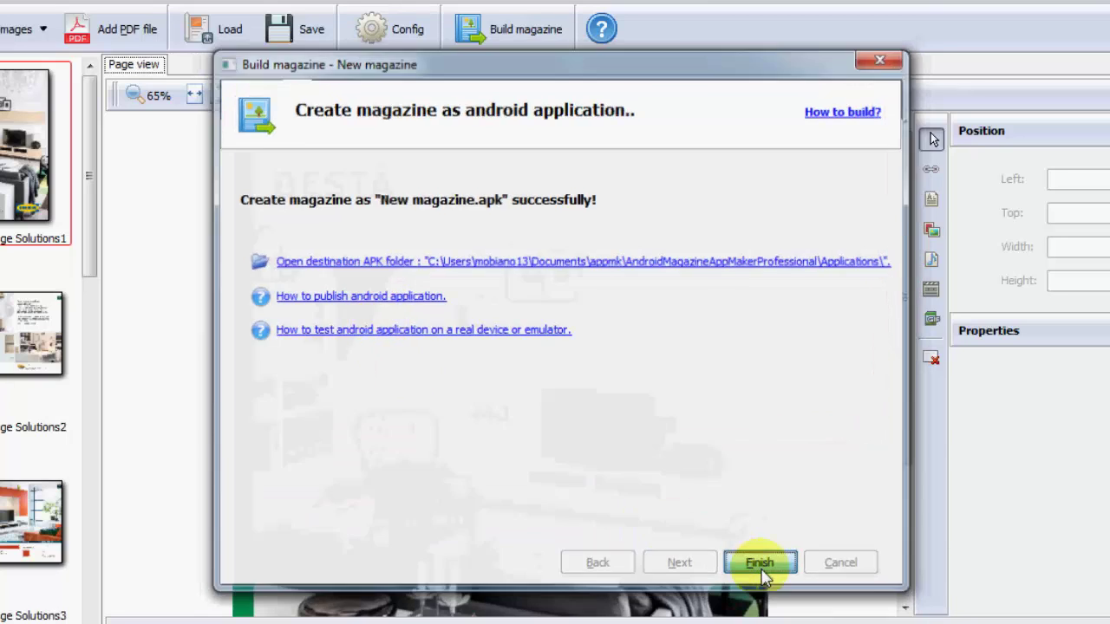